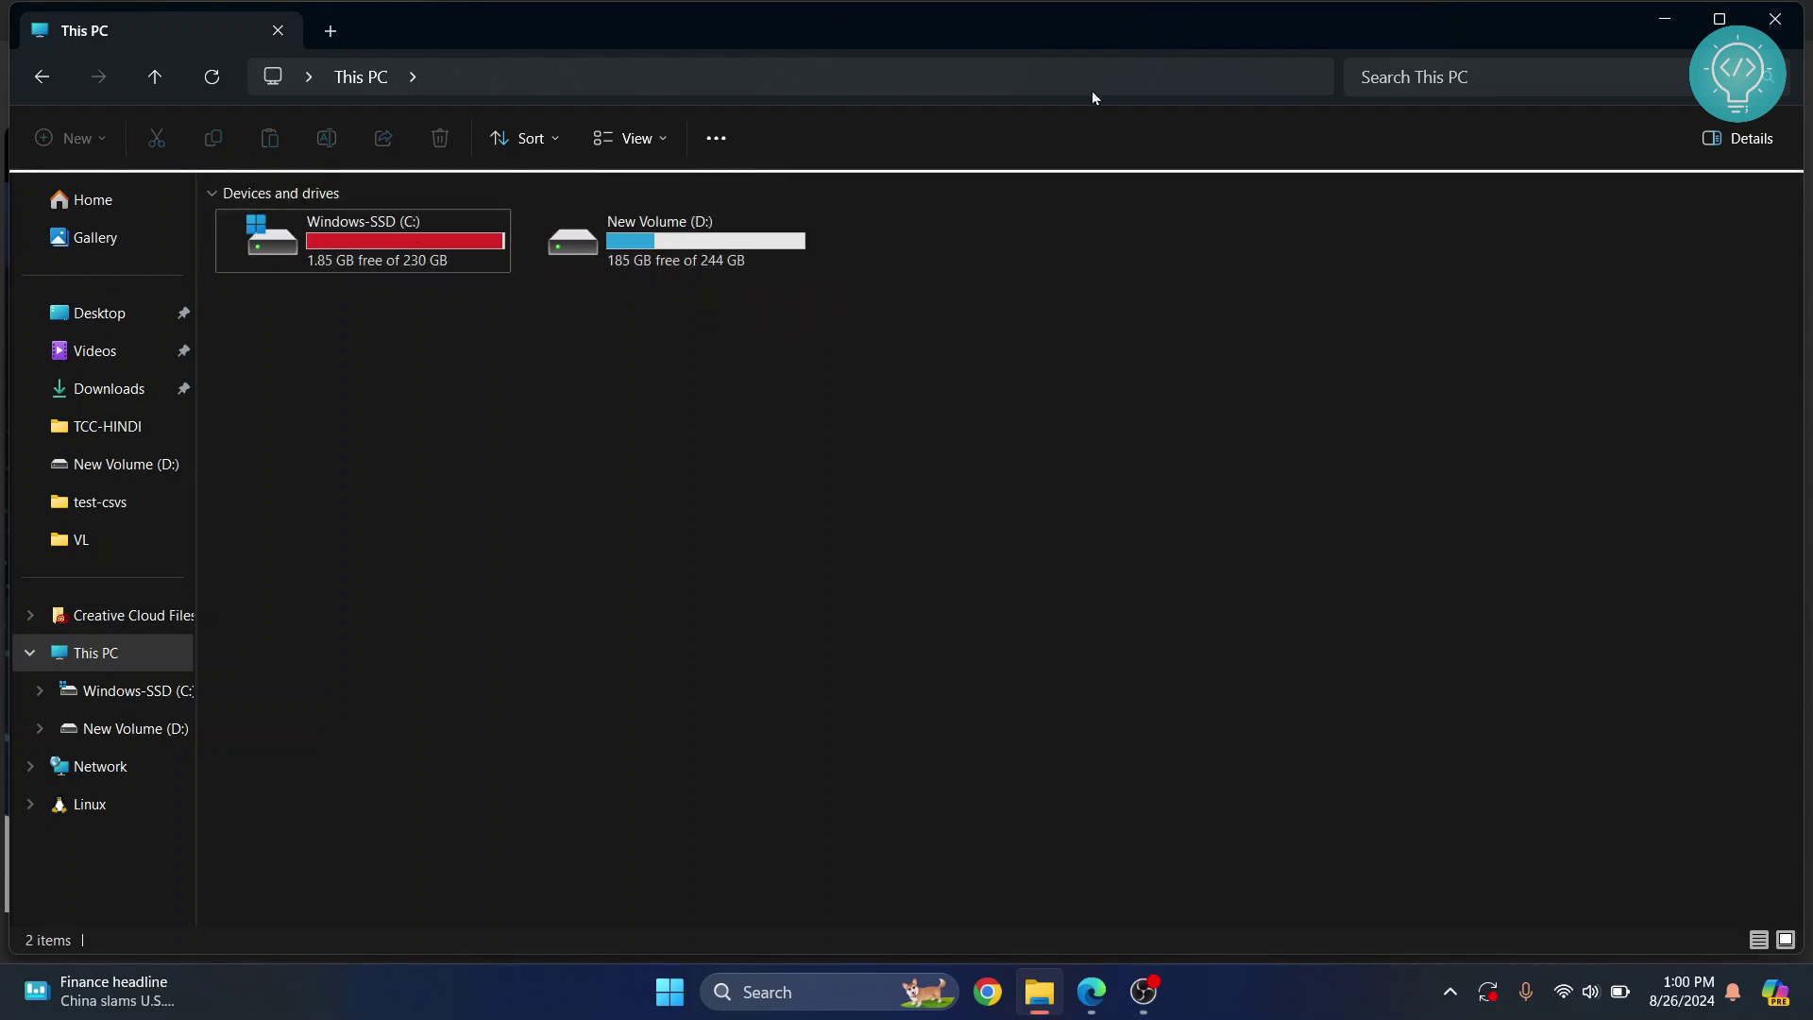
Download the MiniTool Partition Wizard Free installer, pw-free-online (1).exe, from the MiniTool page in Edge.
left_click(1664, 19)
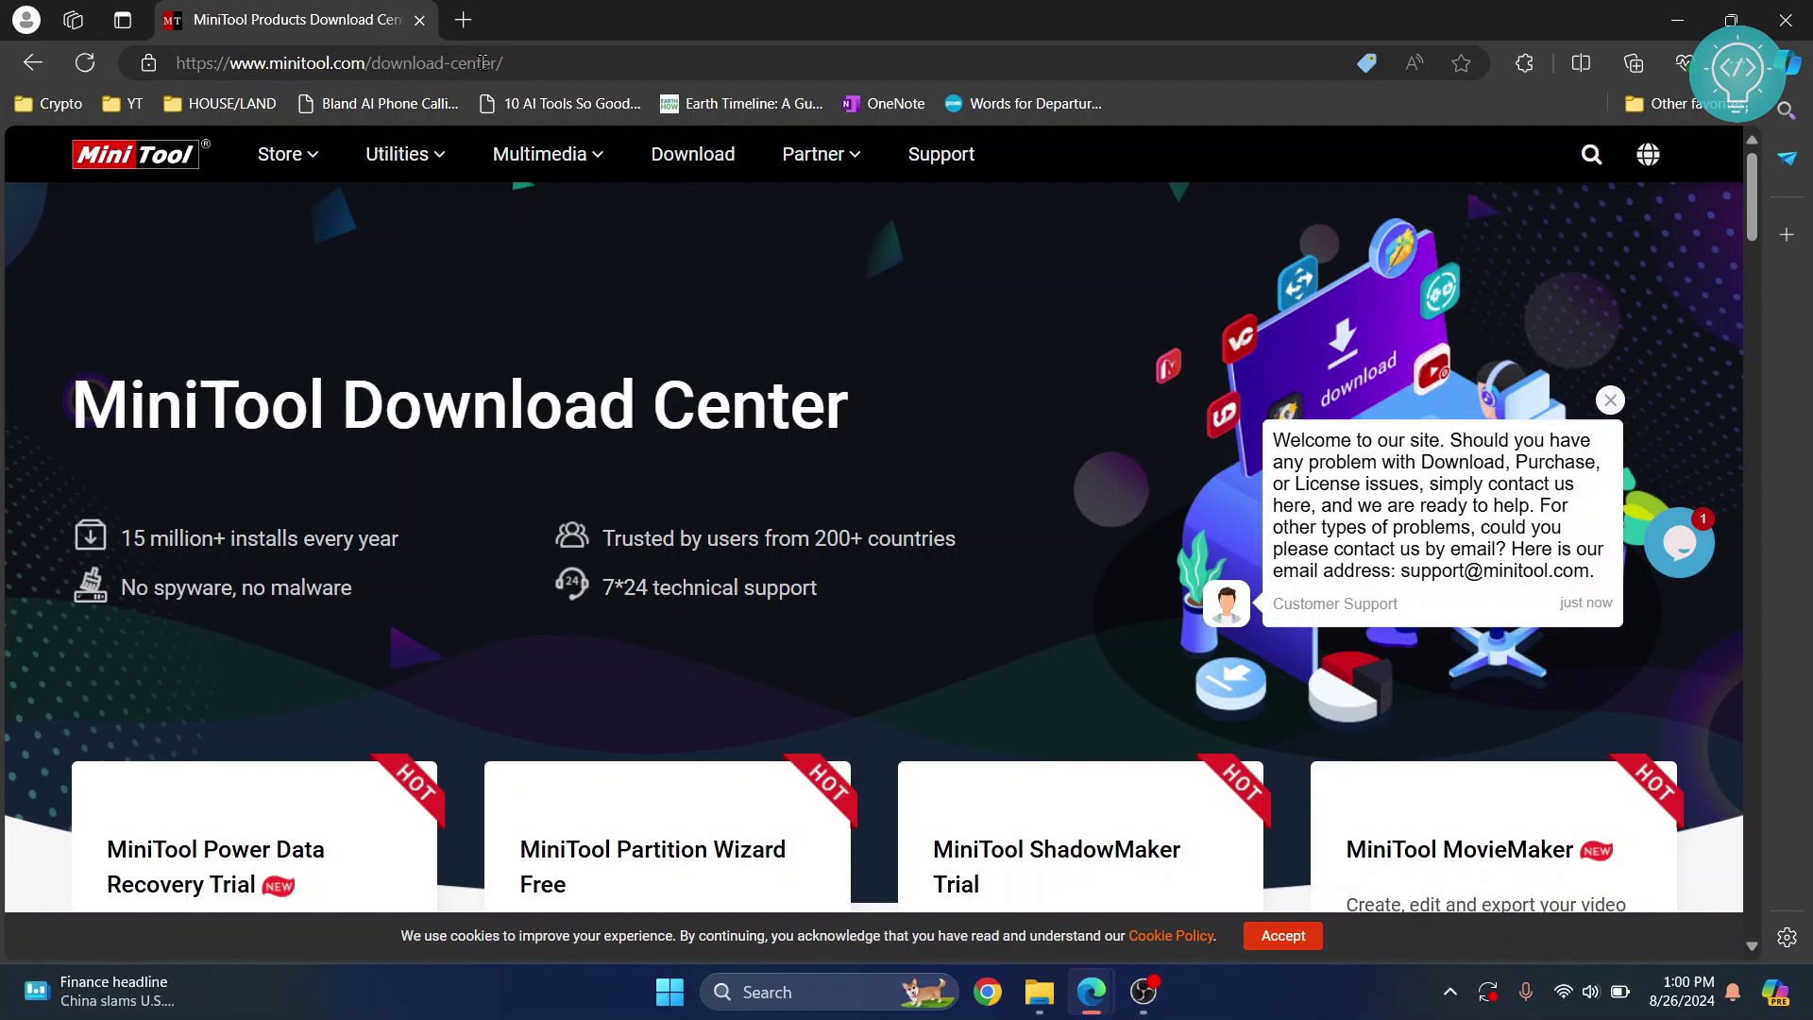
scroll(796, 487, "down", 5)
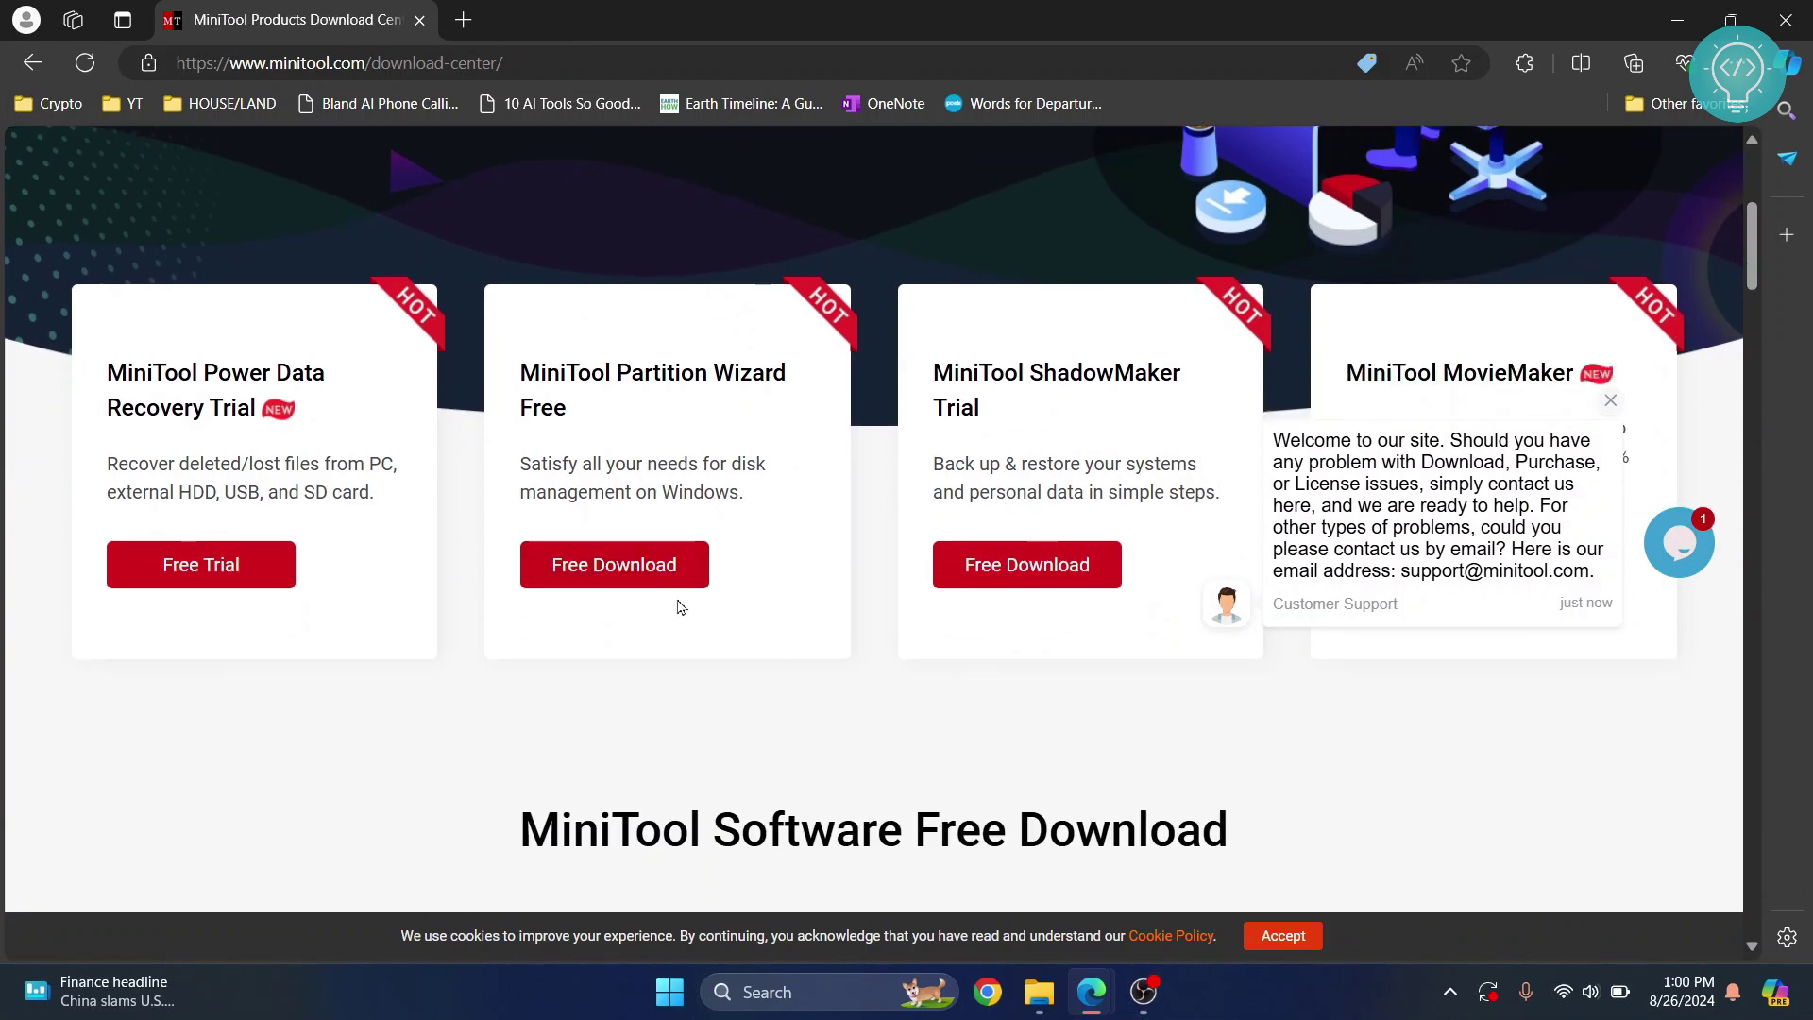
left_click(614, 567)
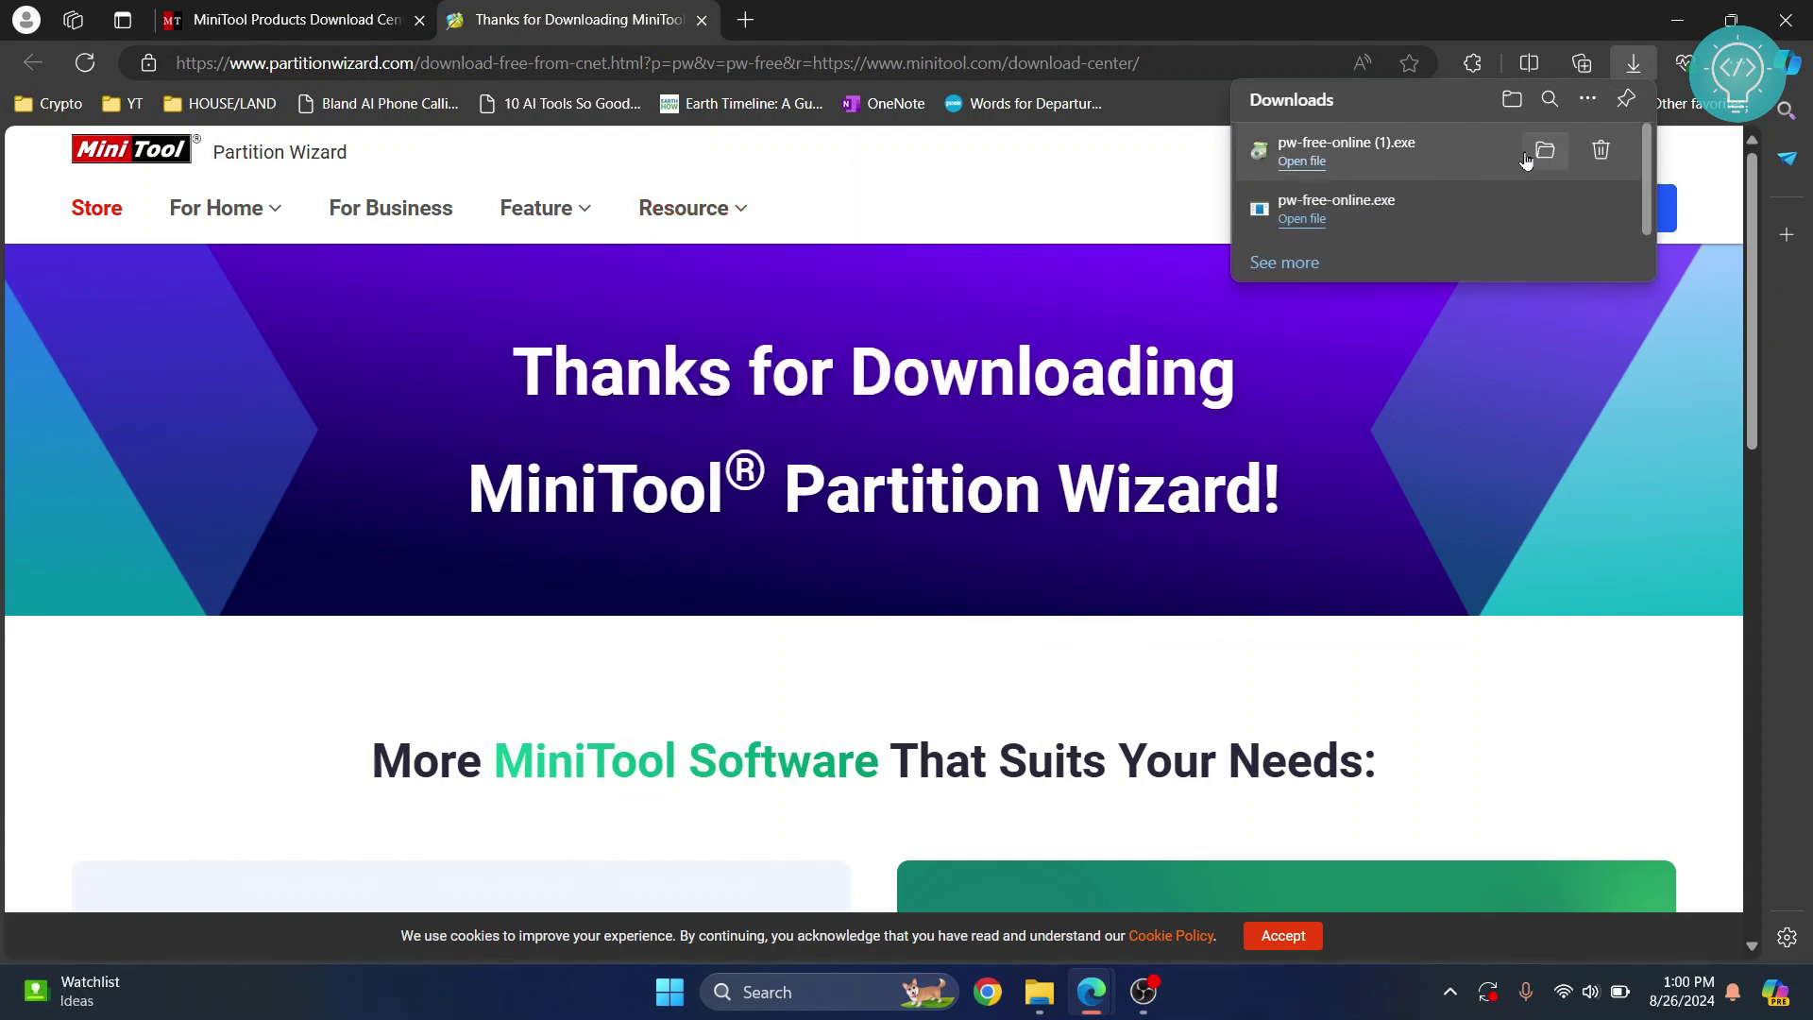
Run the installer, allowing removal of the previous version and choosing the free edition.
left_click(1301, 162)
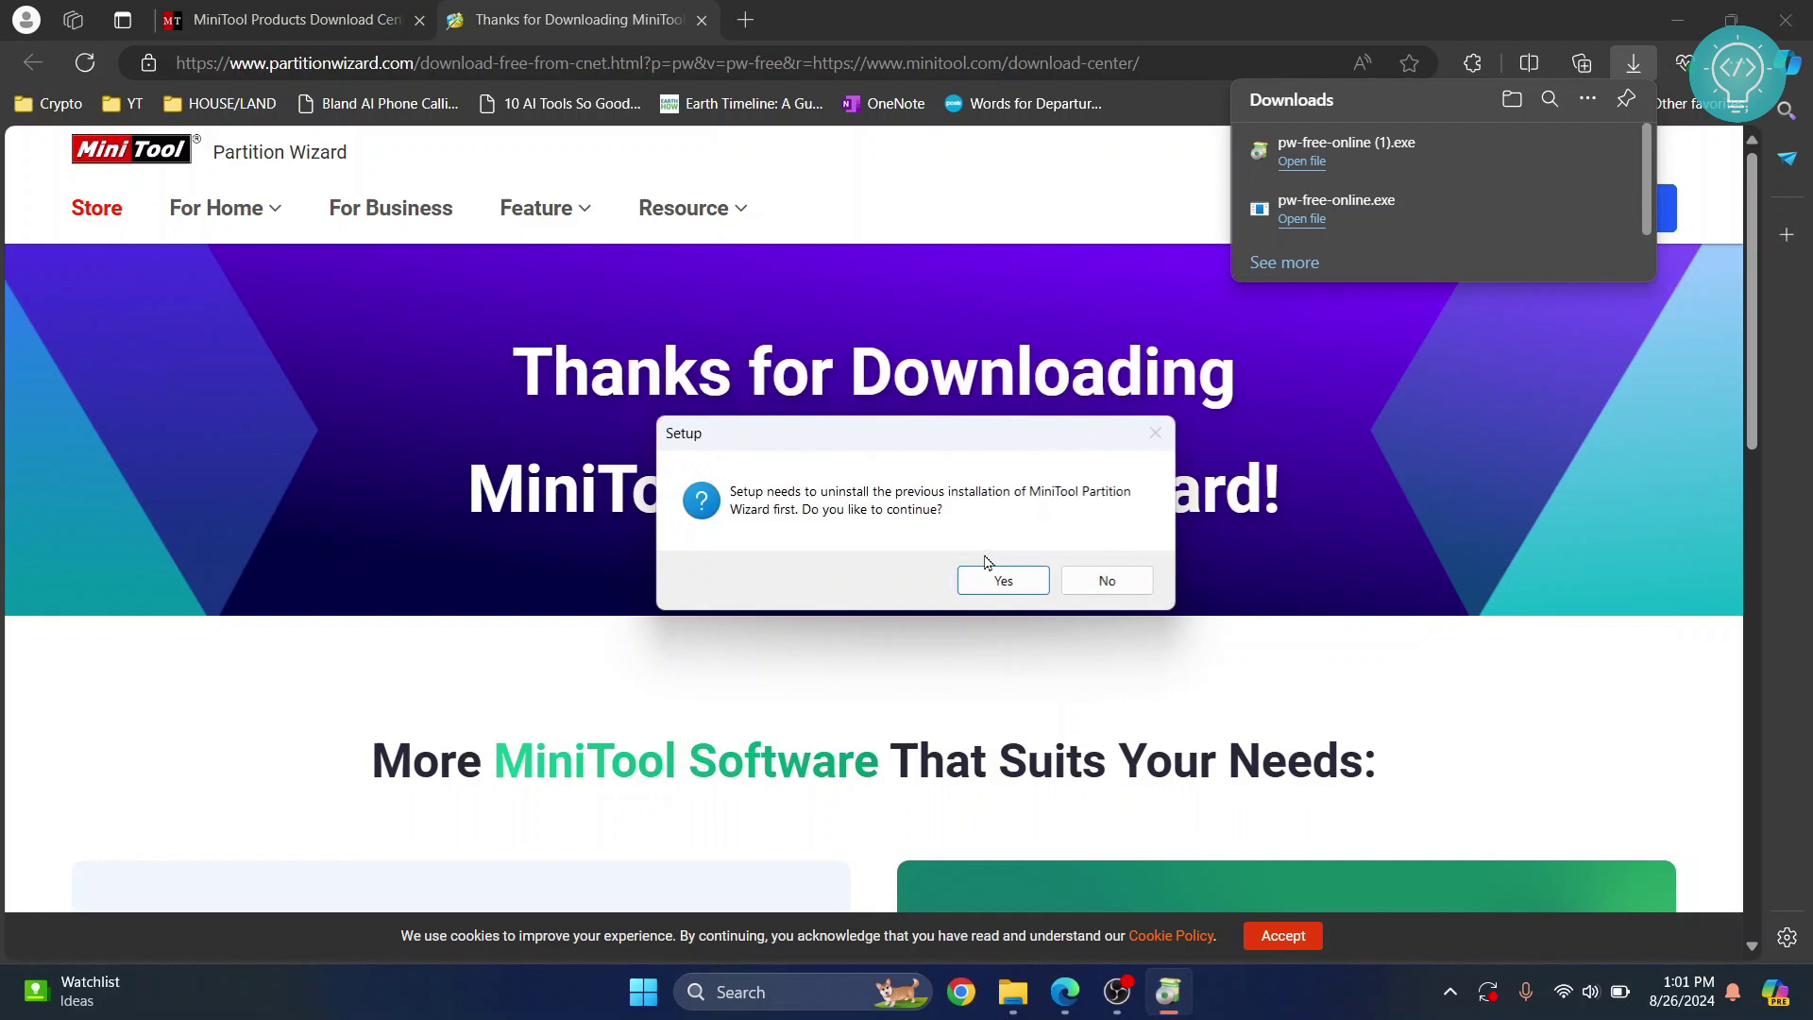
left_click(985, 582)
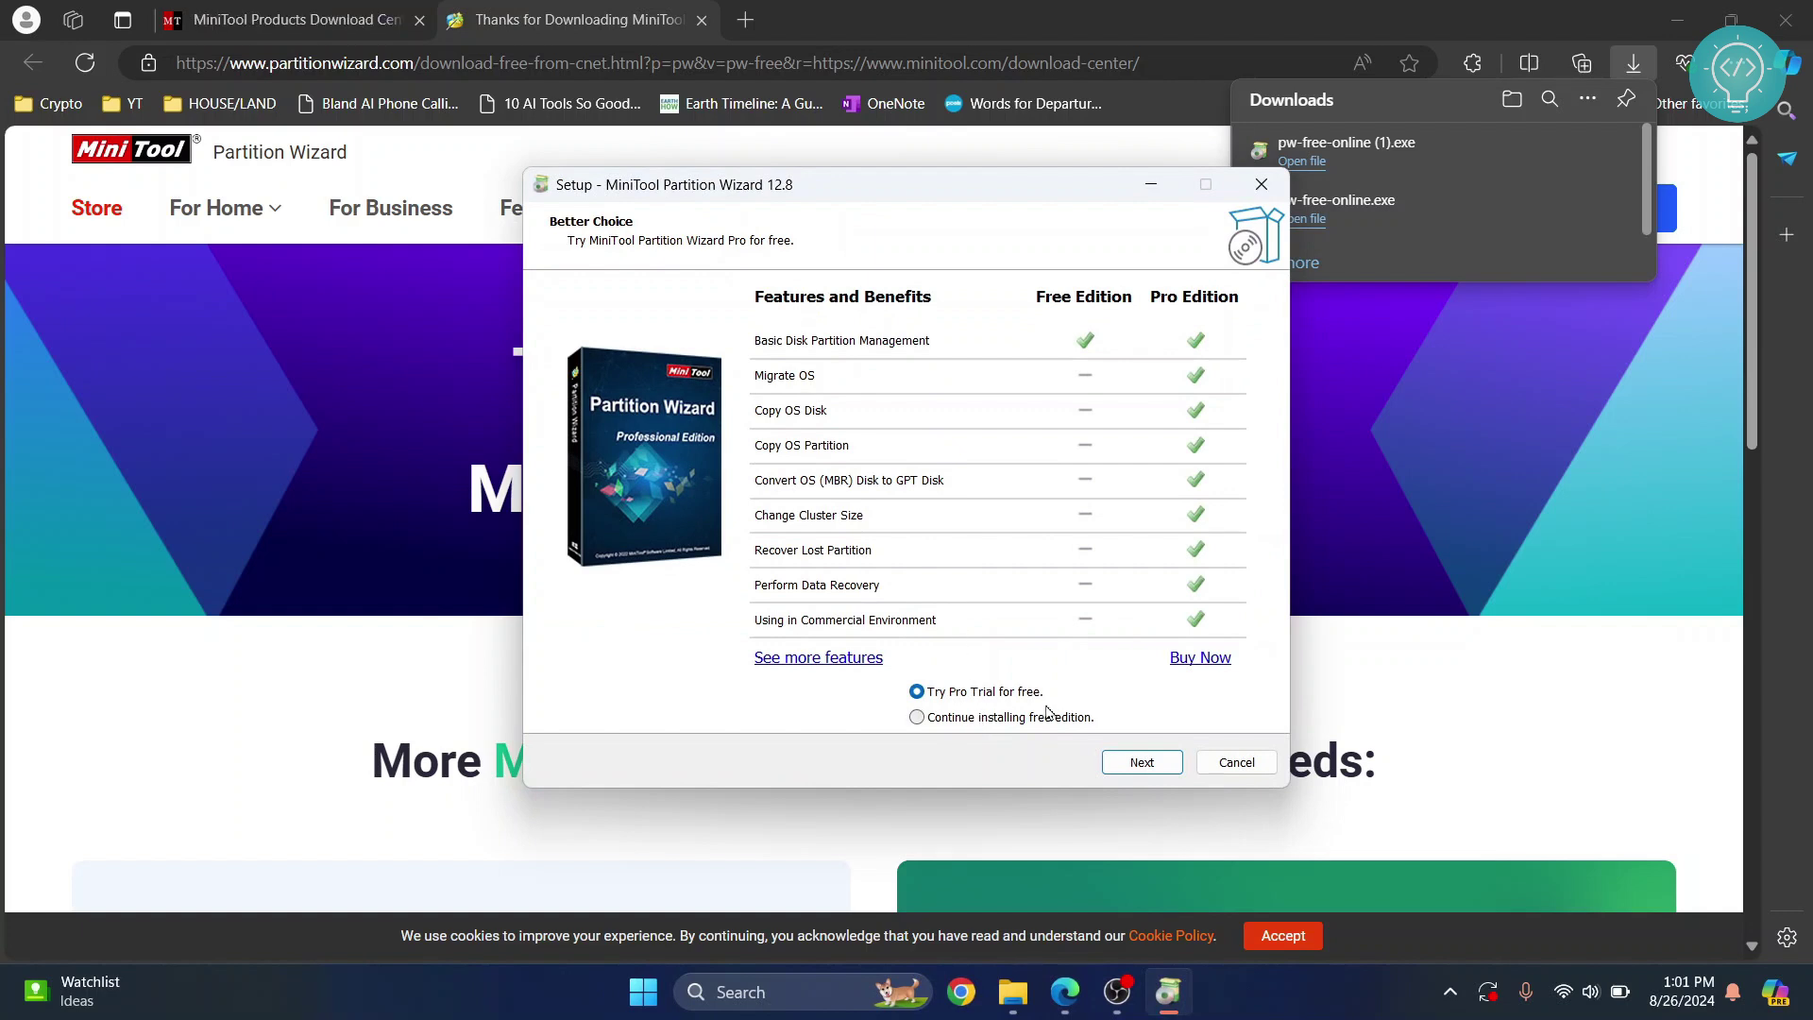
left_click(978, 720)
left_click(1138, 763)
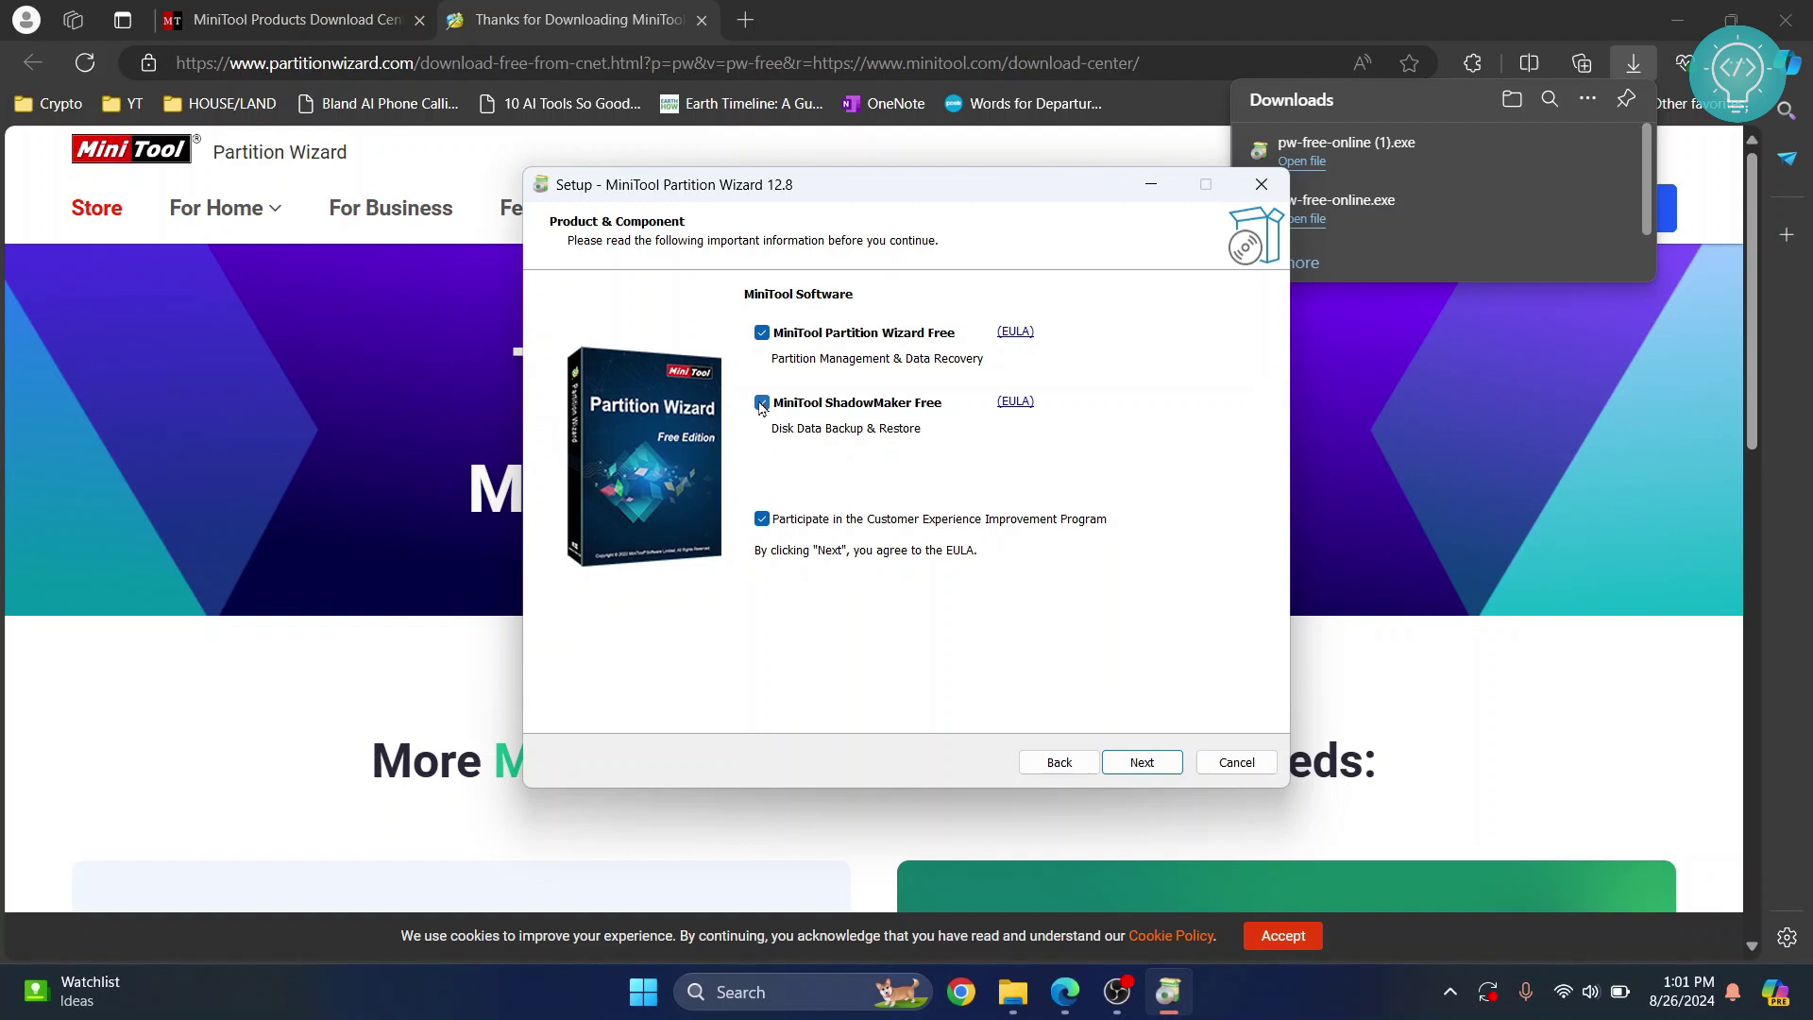
Install into C:\Program Files\MiniTool Partition Wizard 12 without ShadowMaker or the improvement program.
left_click(763, 404)
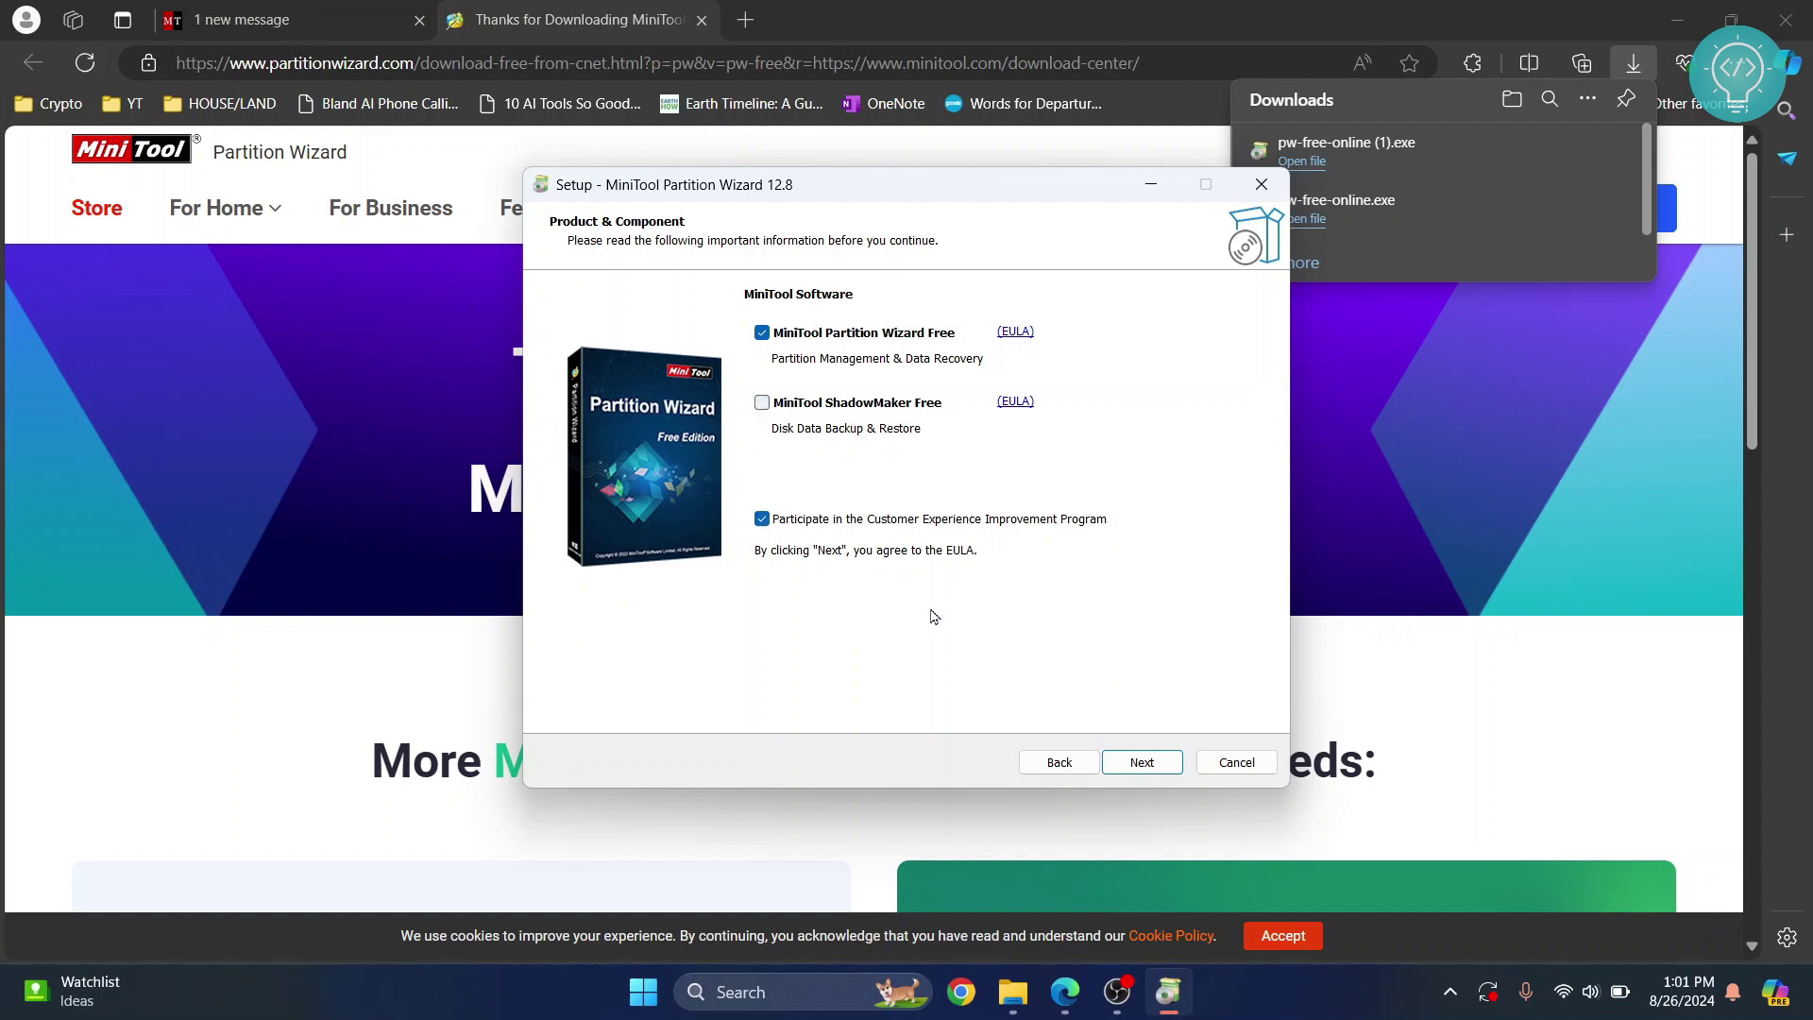
left_click(762, 519)
left_click(1140, 761)
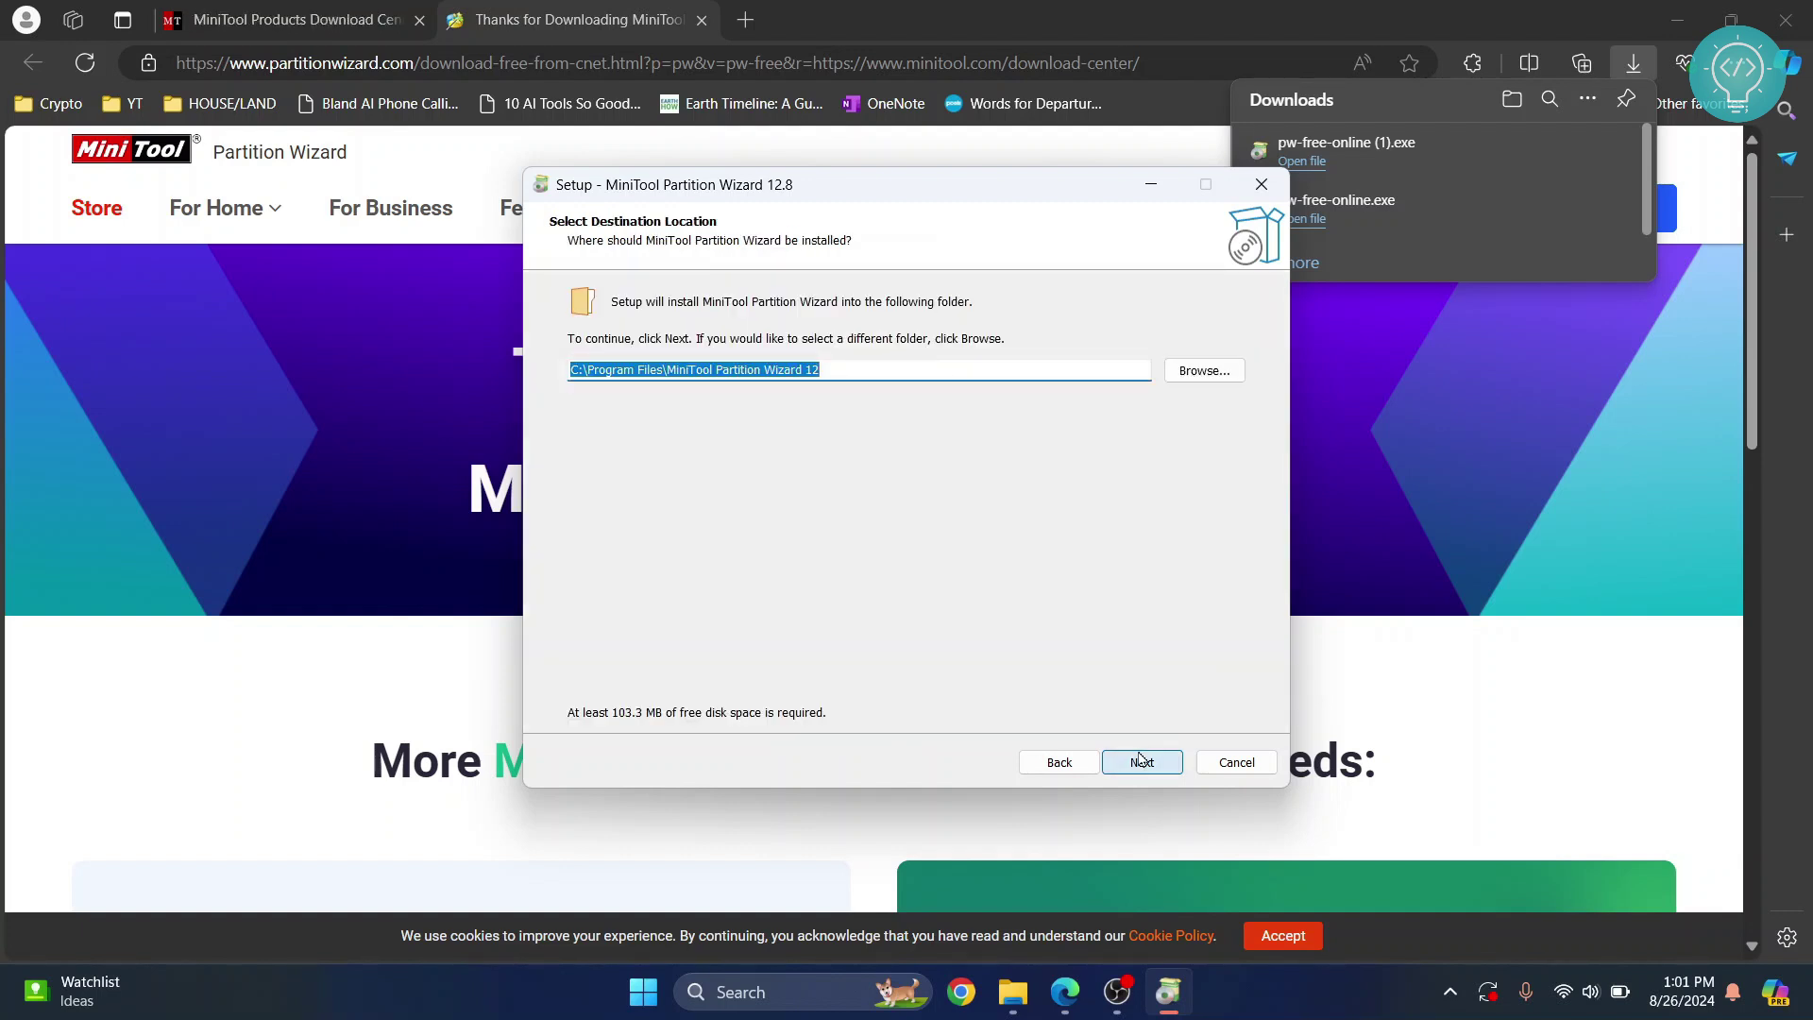
left_click(1141, 761)
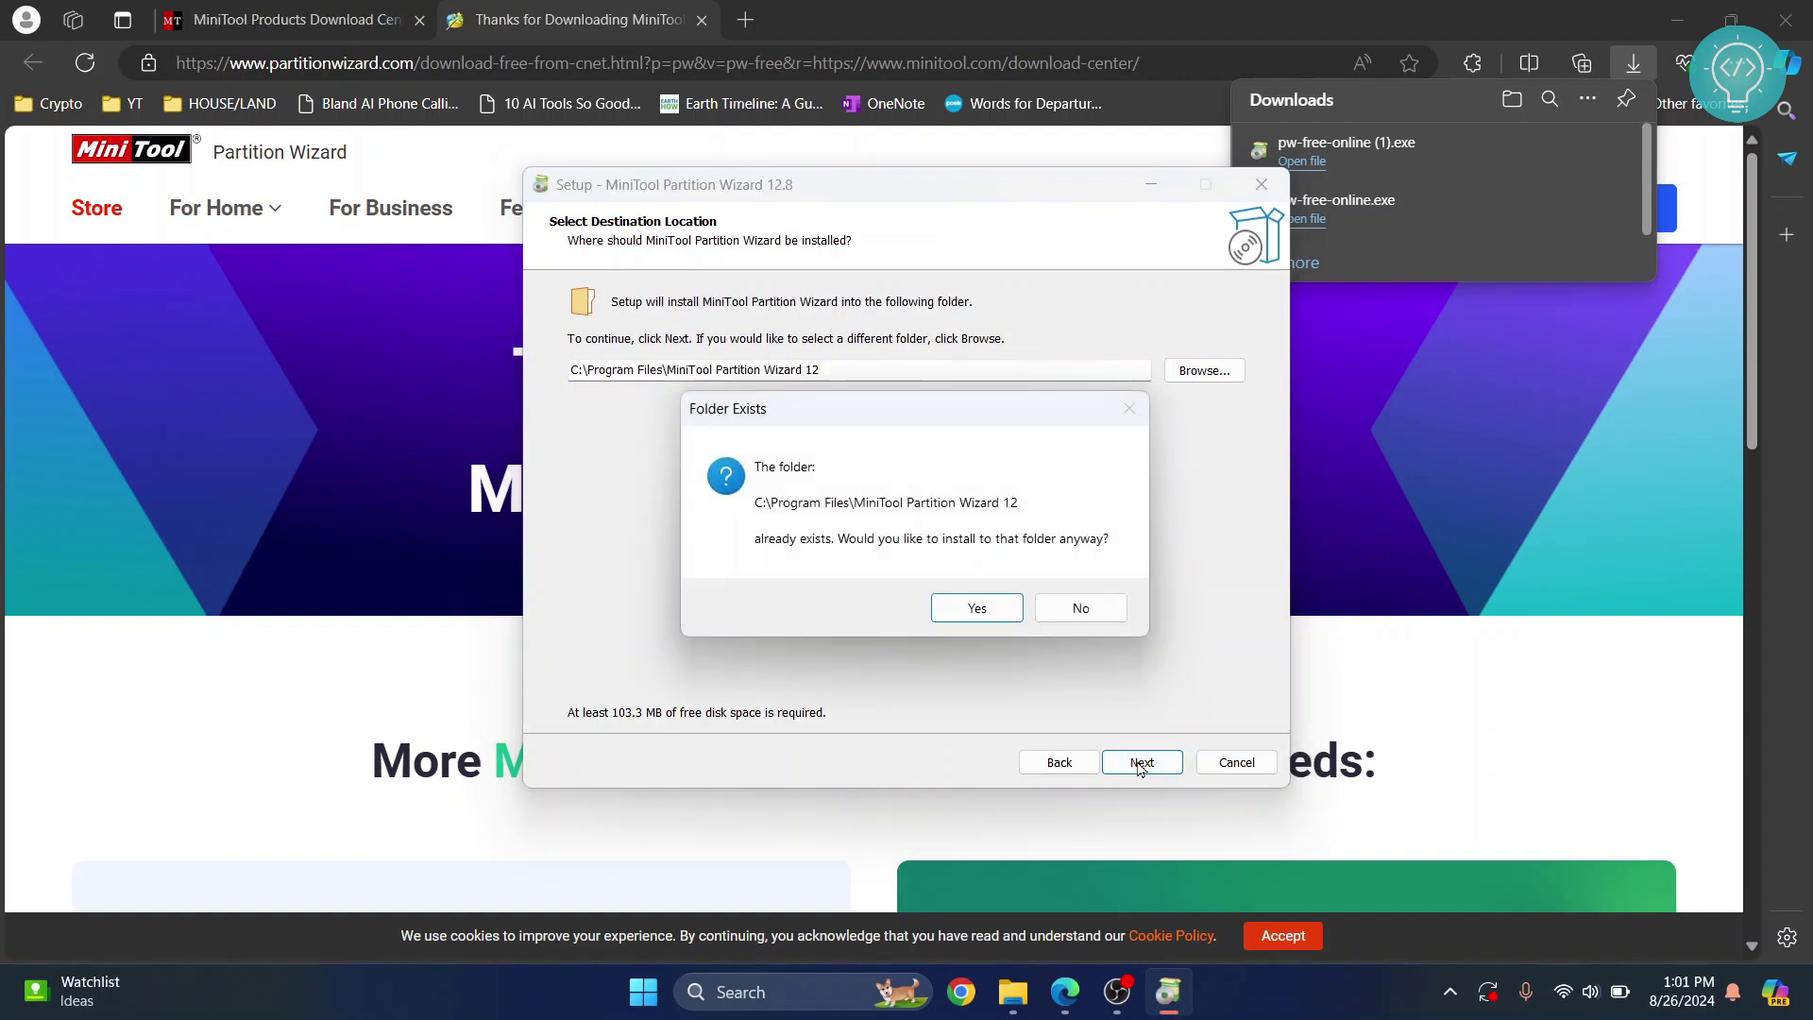
left_click(961, 609)
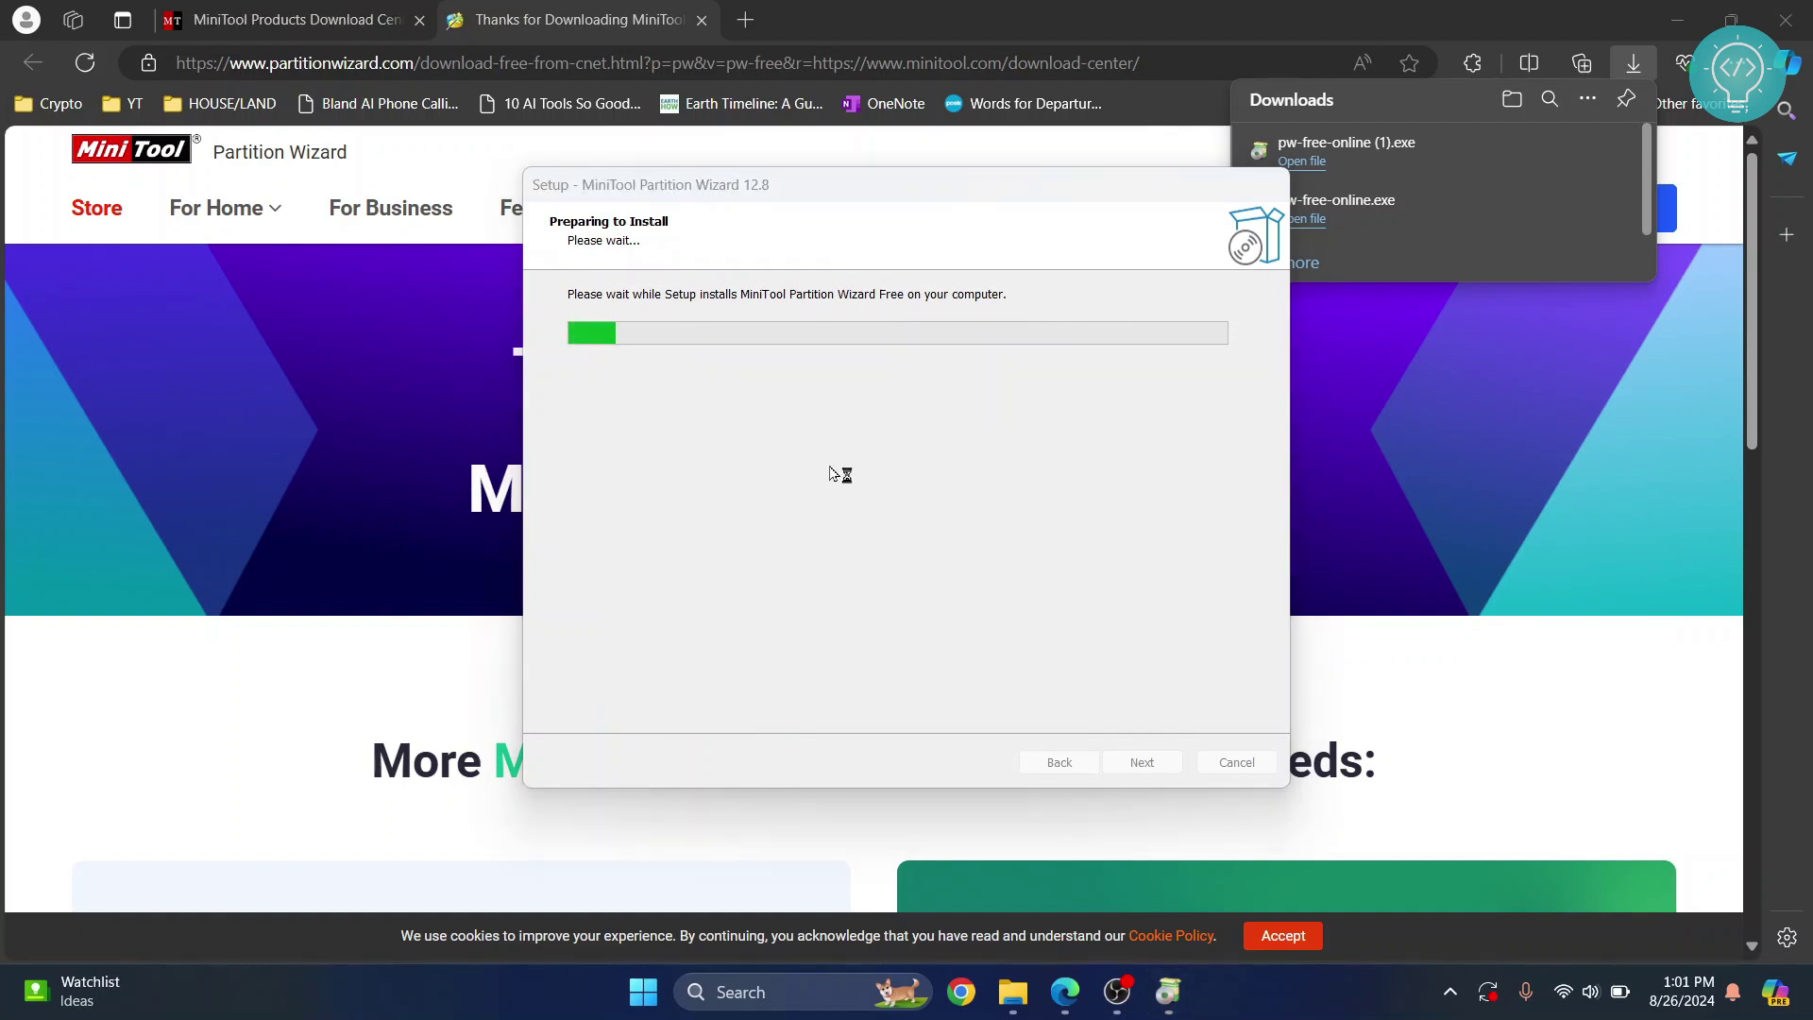
key("super+e")
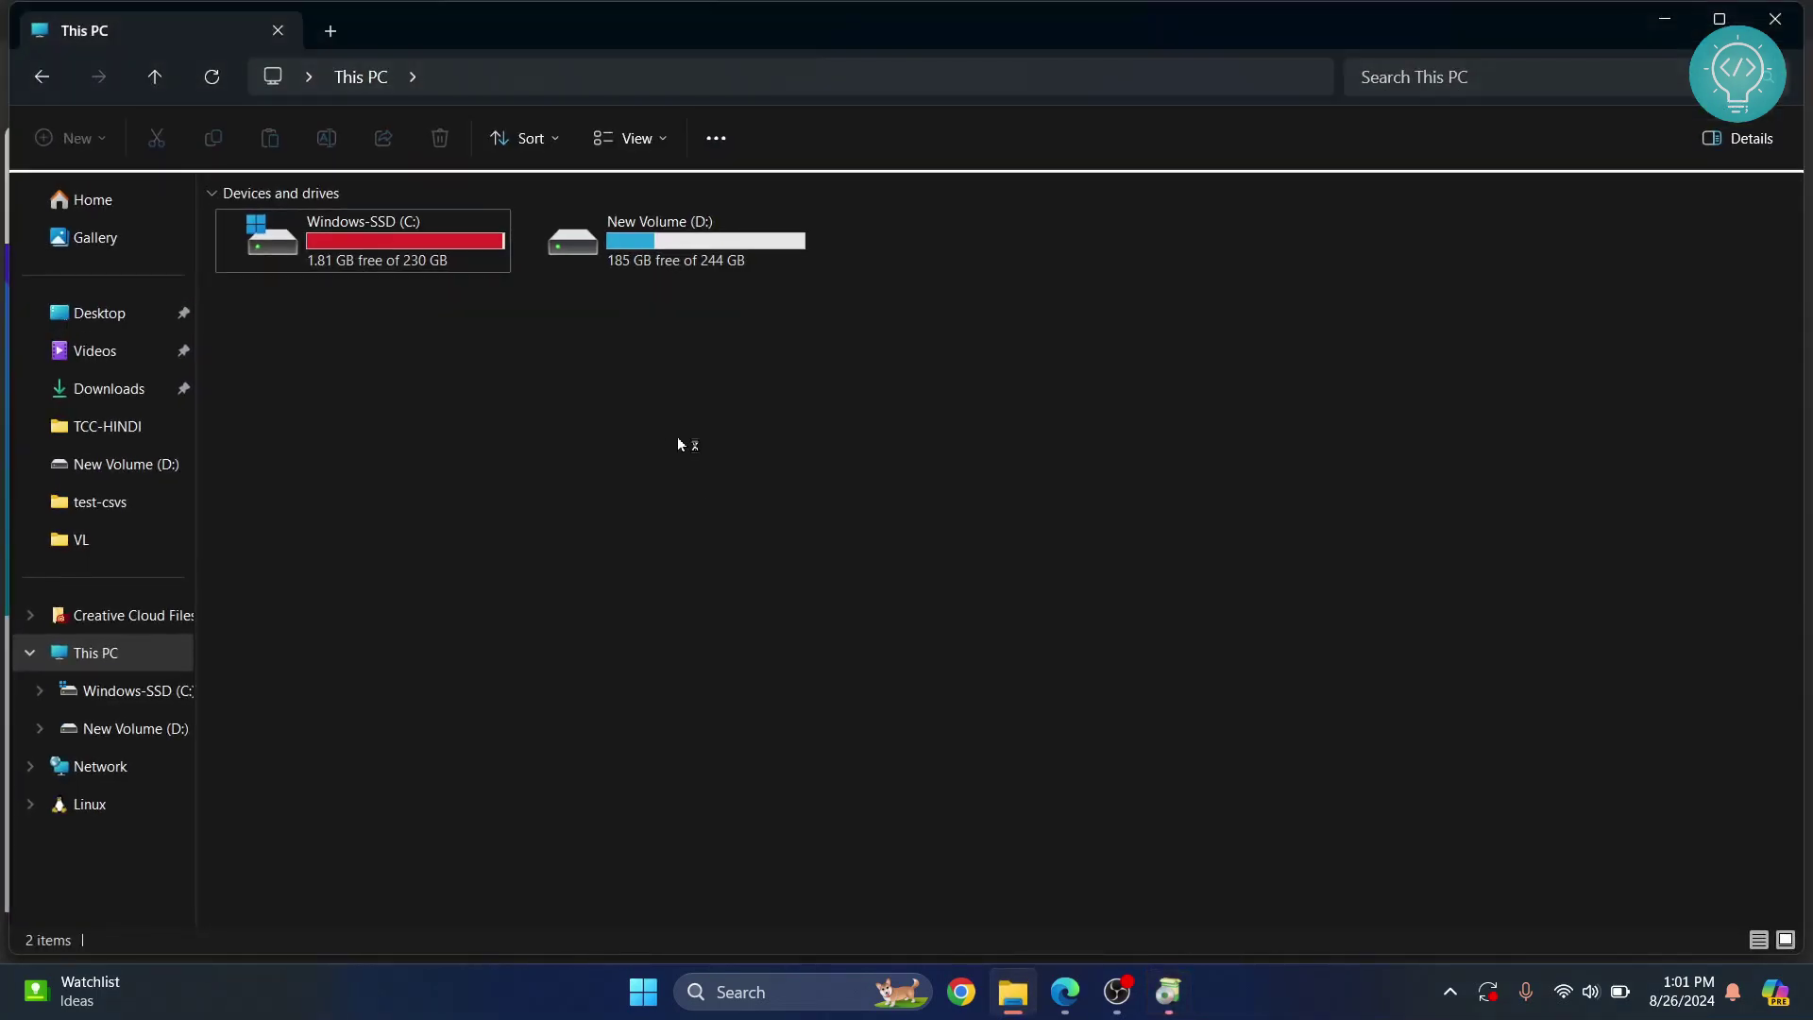
Back in Edge, close the Install MiniTool Partition Wizard thank-you tab.
left_click(1174, 1009)
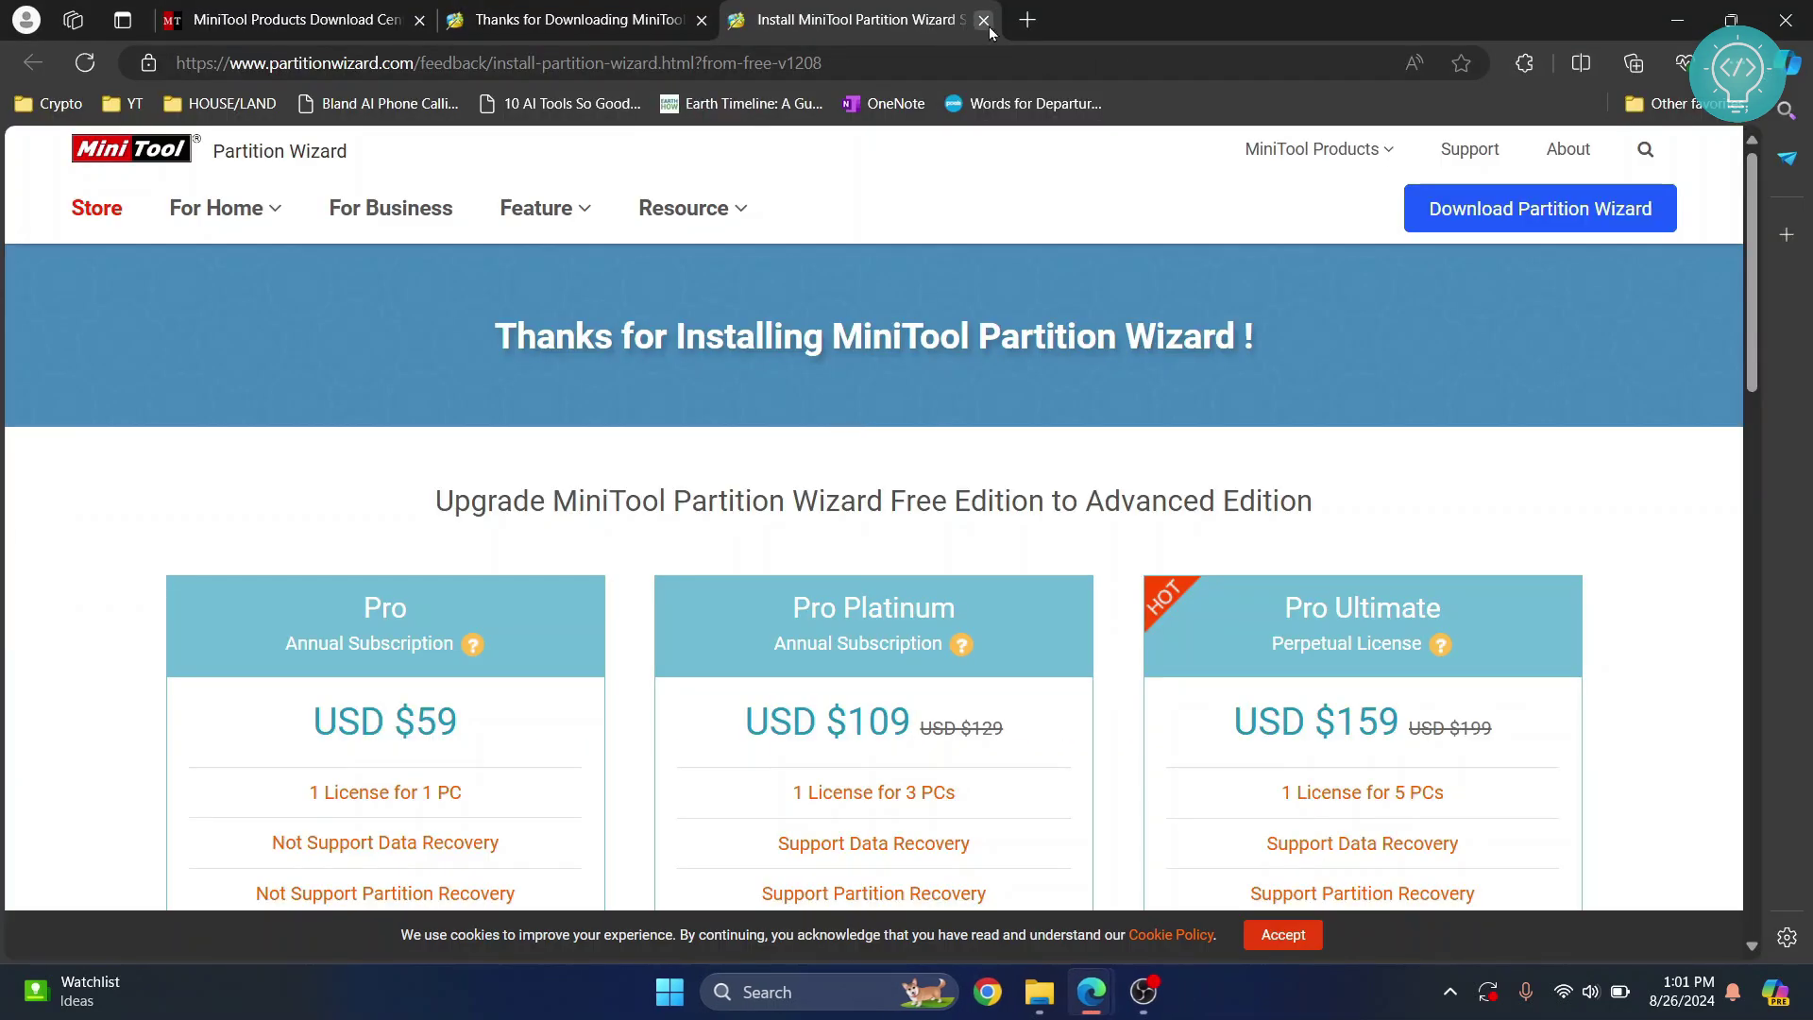
left_click(984, 20)
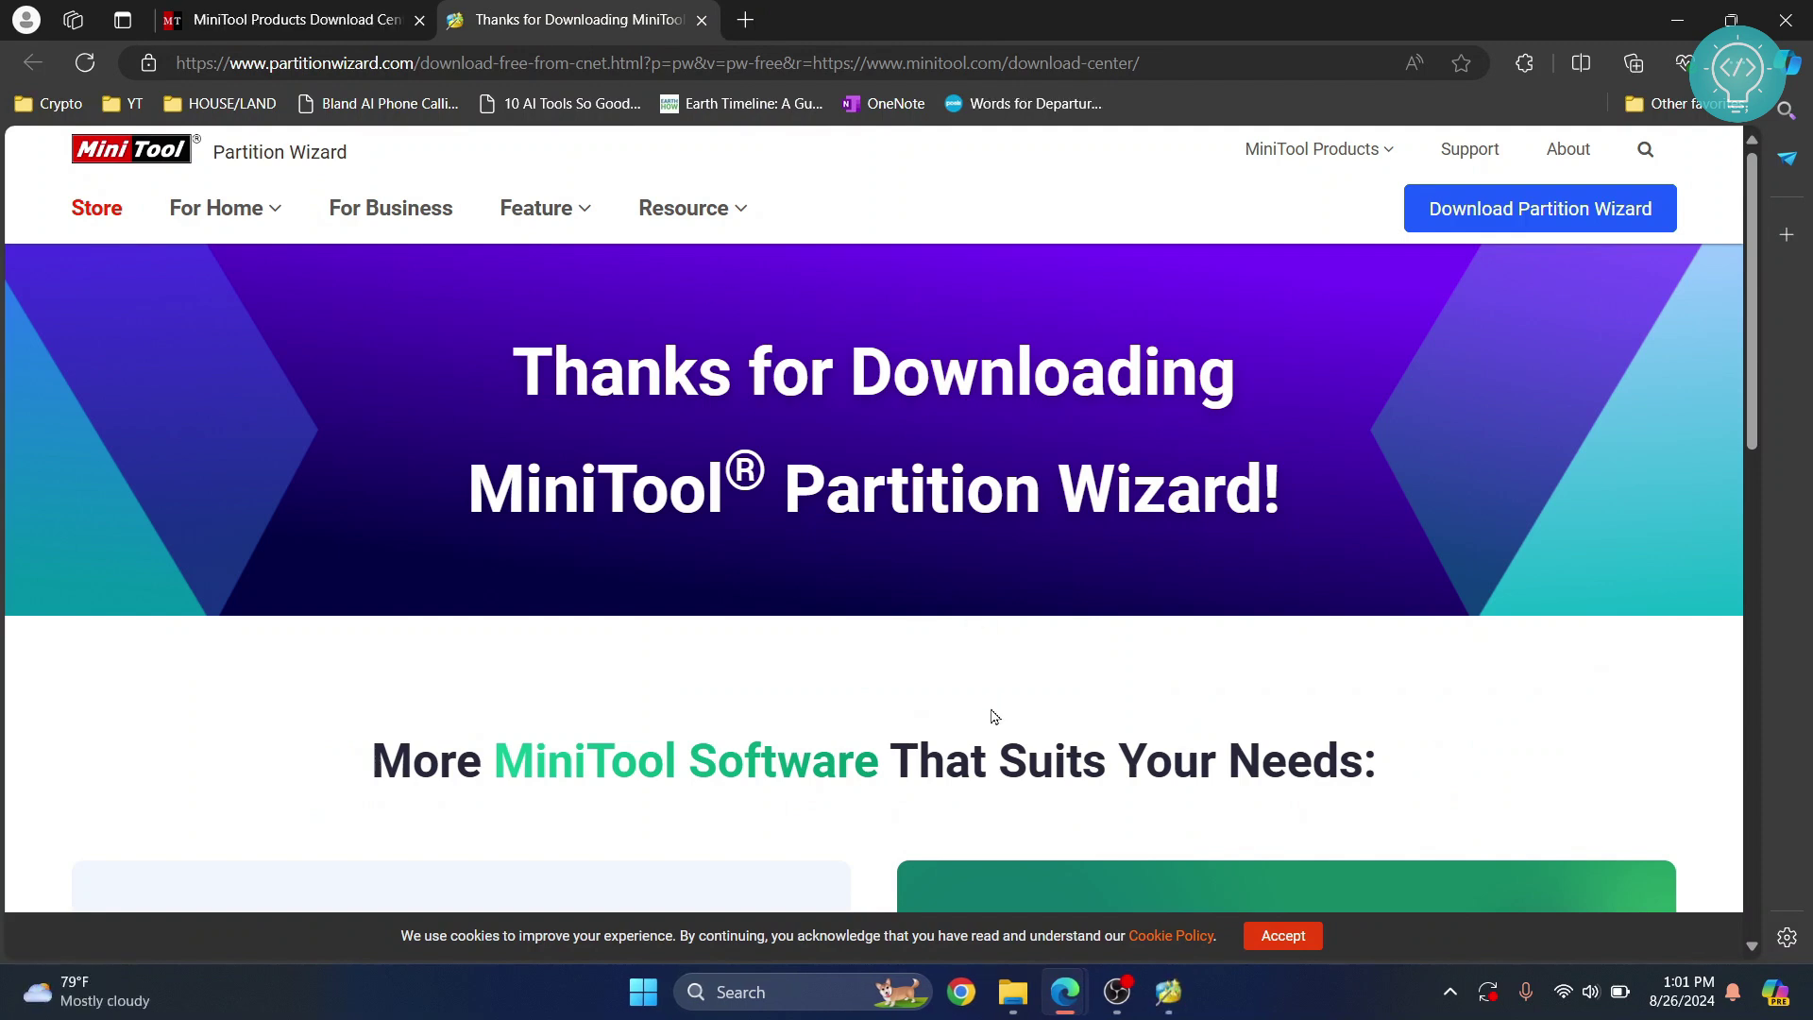
In Partition Wizard, look over D:, WINRE_DRV and C:, ending with C: Windows-SSD selected.
left_click(1171, 1013)
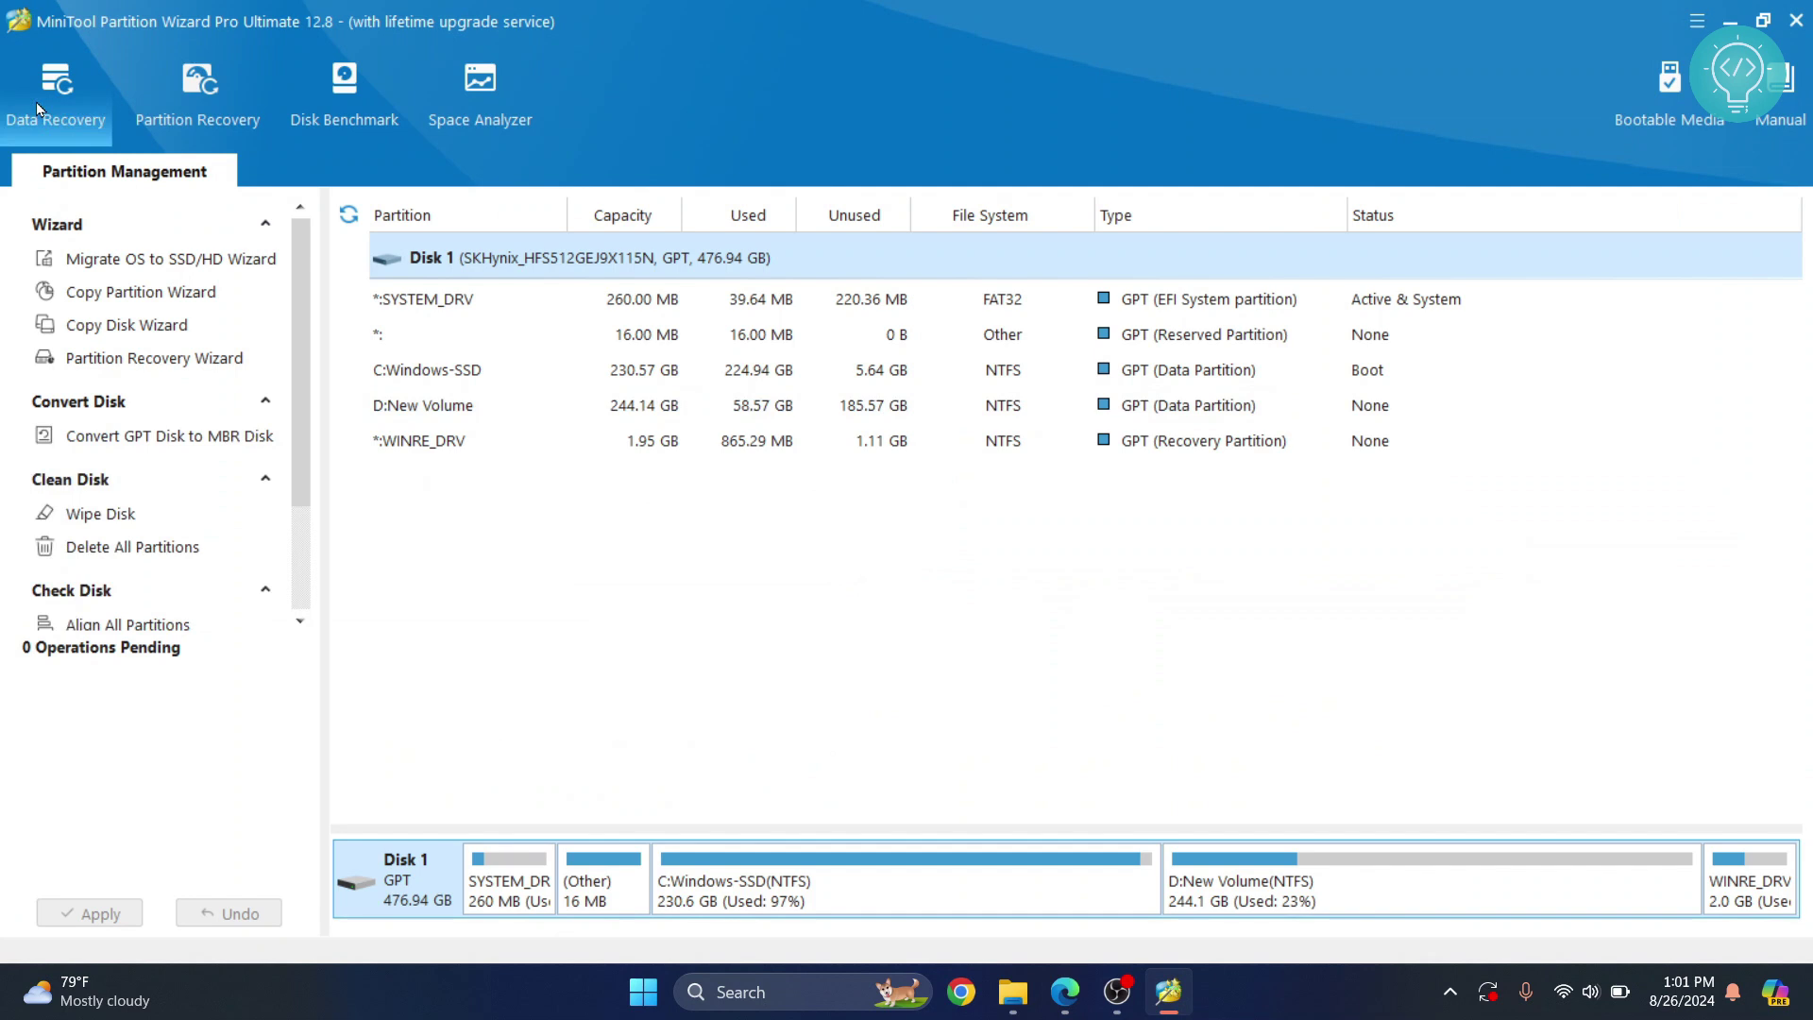
left_click(441, 412)
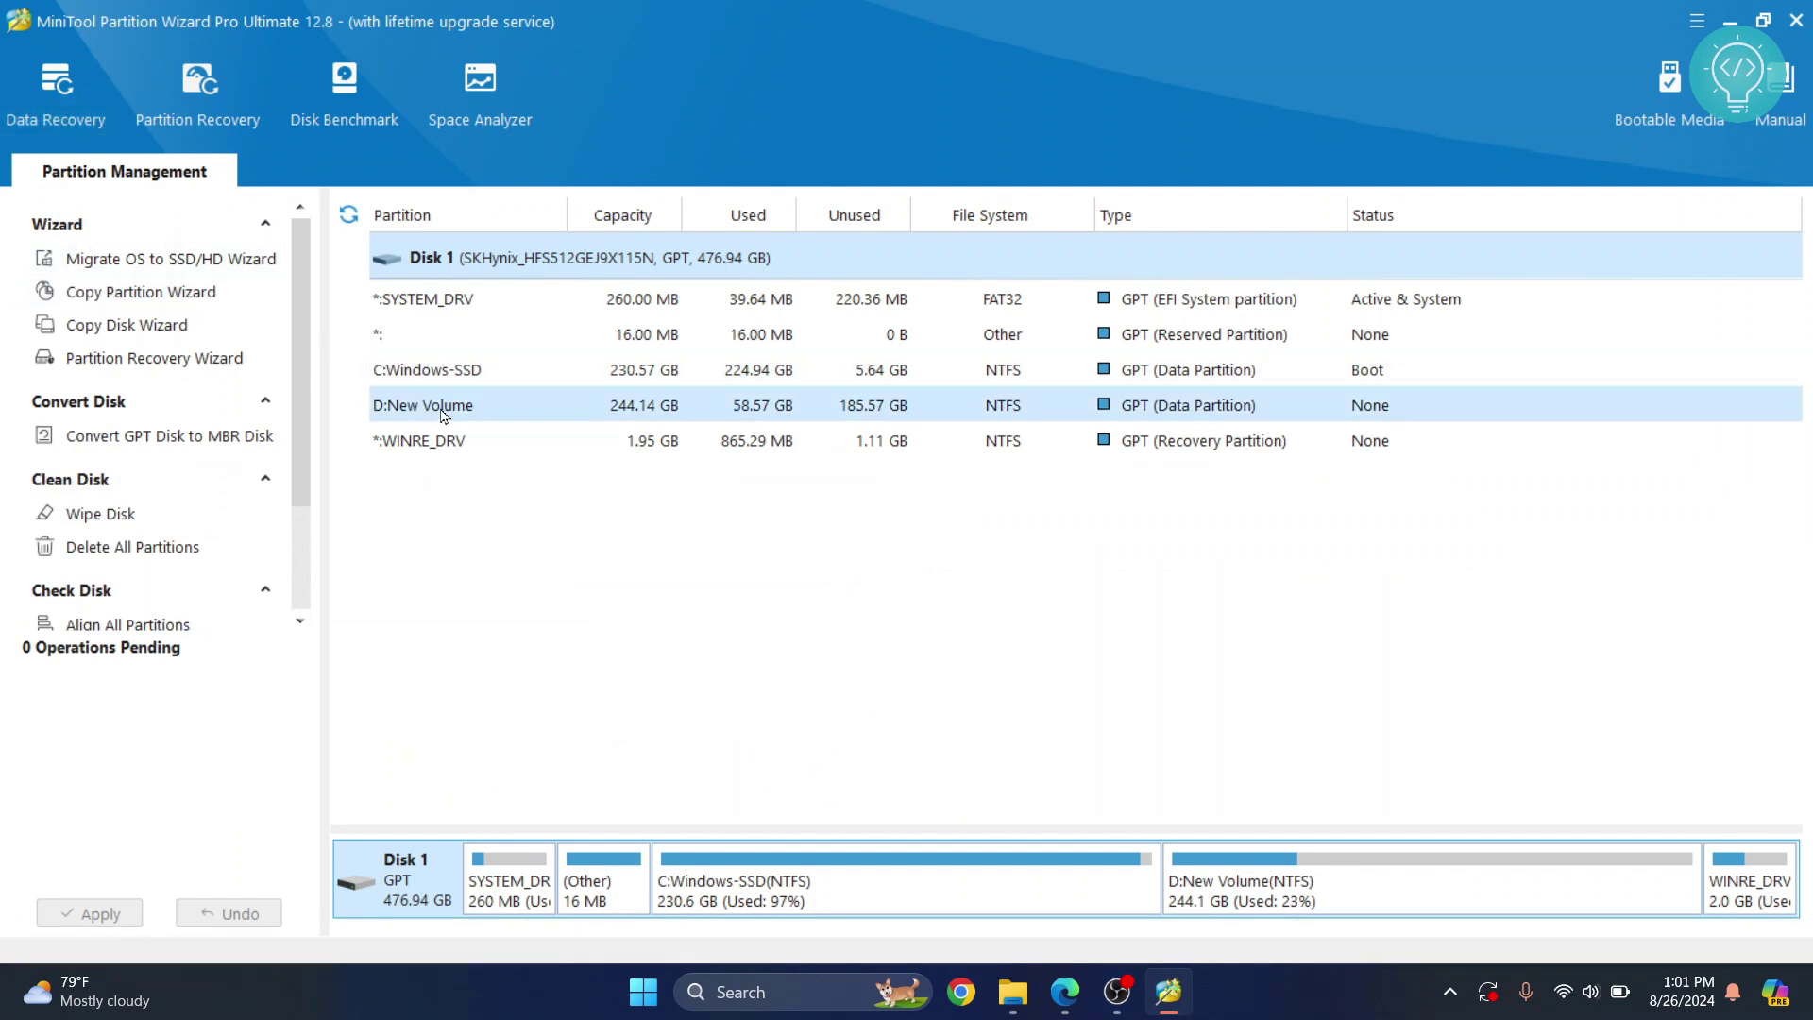
left_click(490, 380)
left_click(444, 406)
left_click(430, 441)
left_click(417, 382)
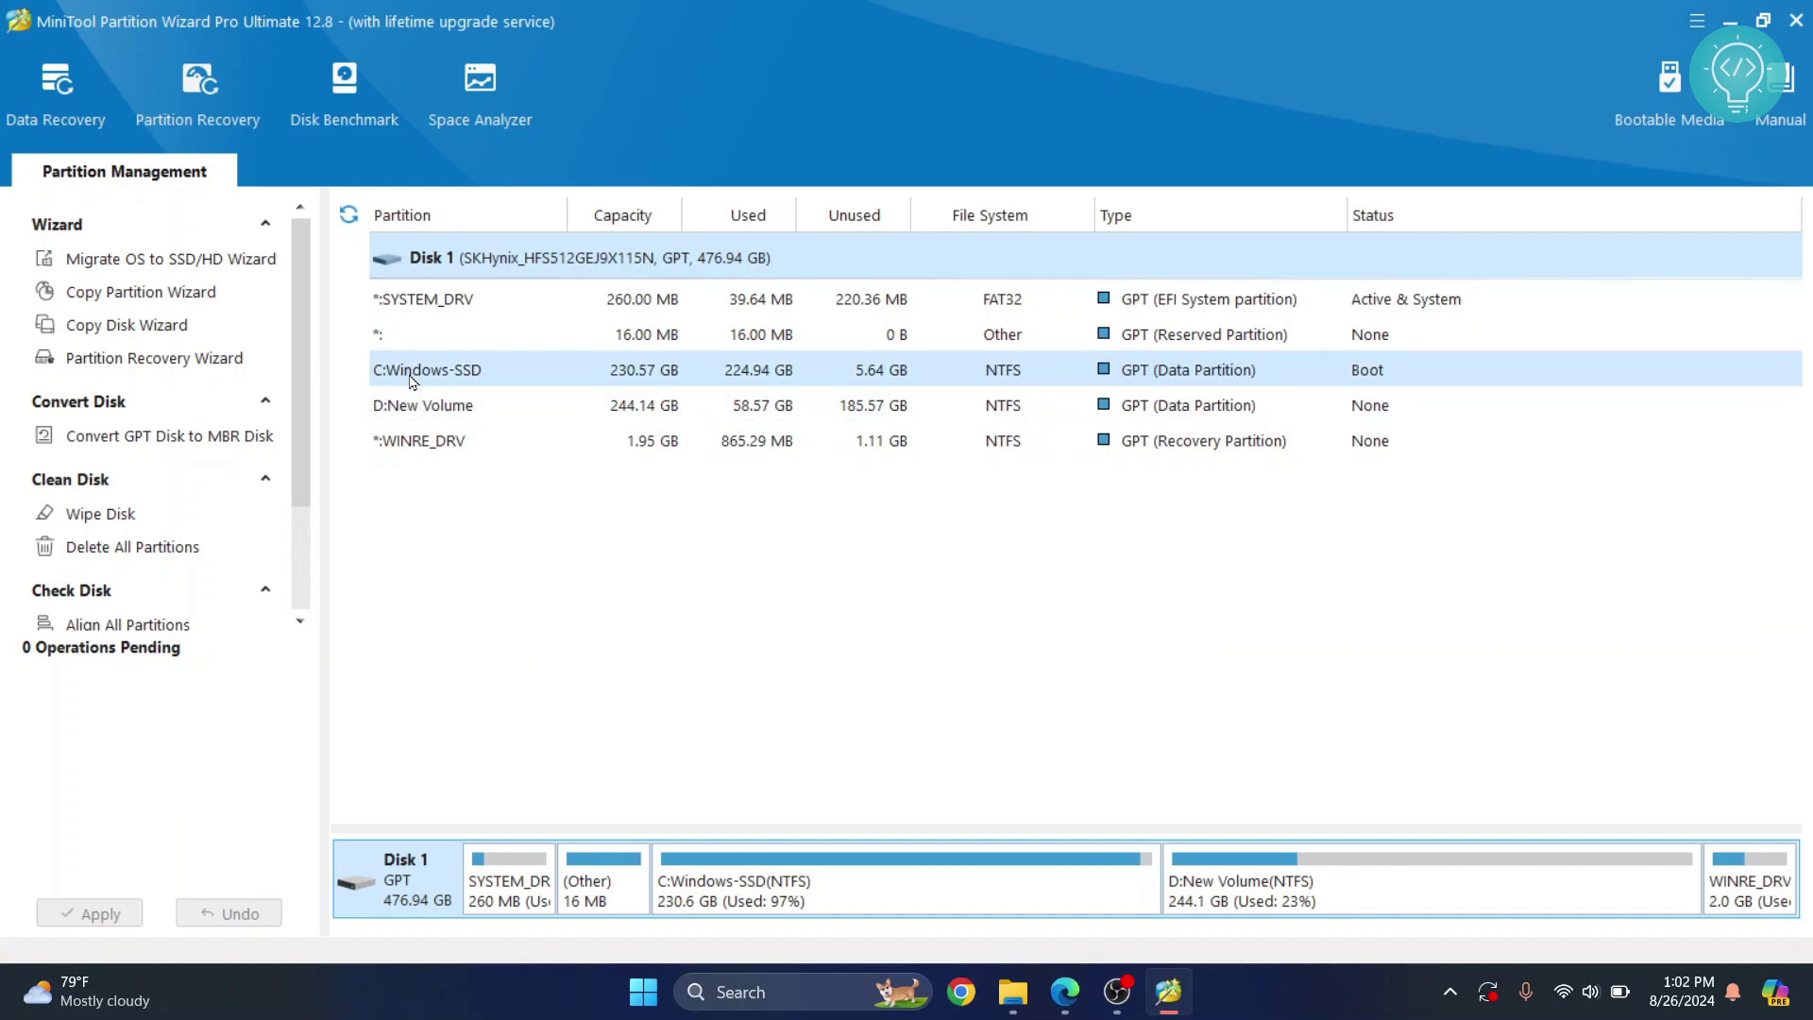
left_click(400, 380)
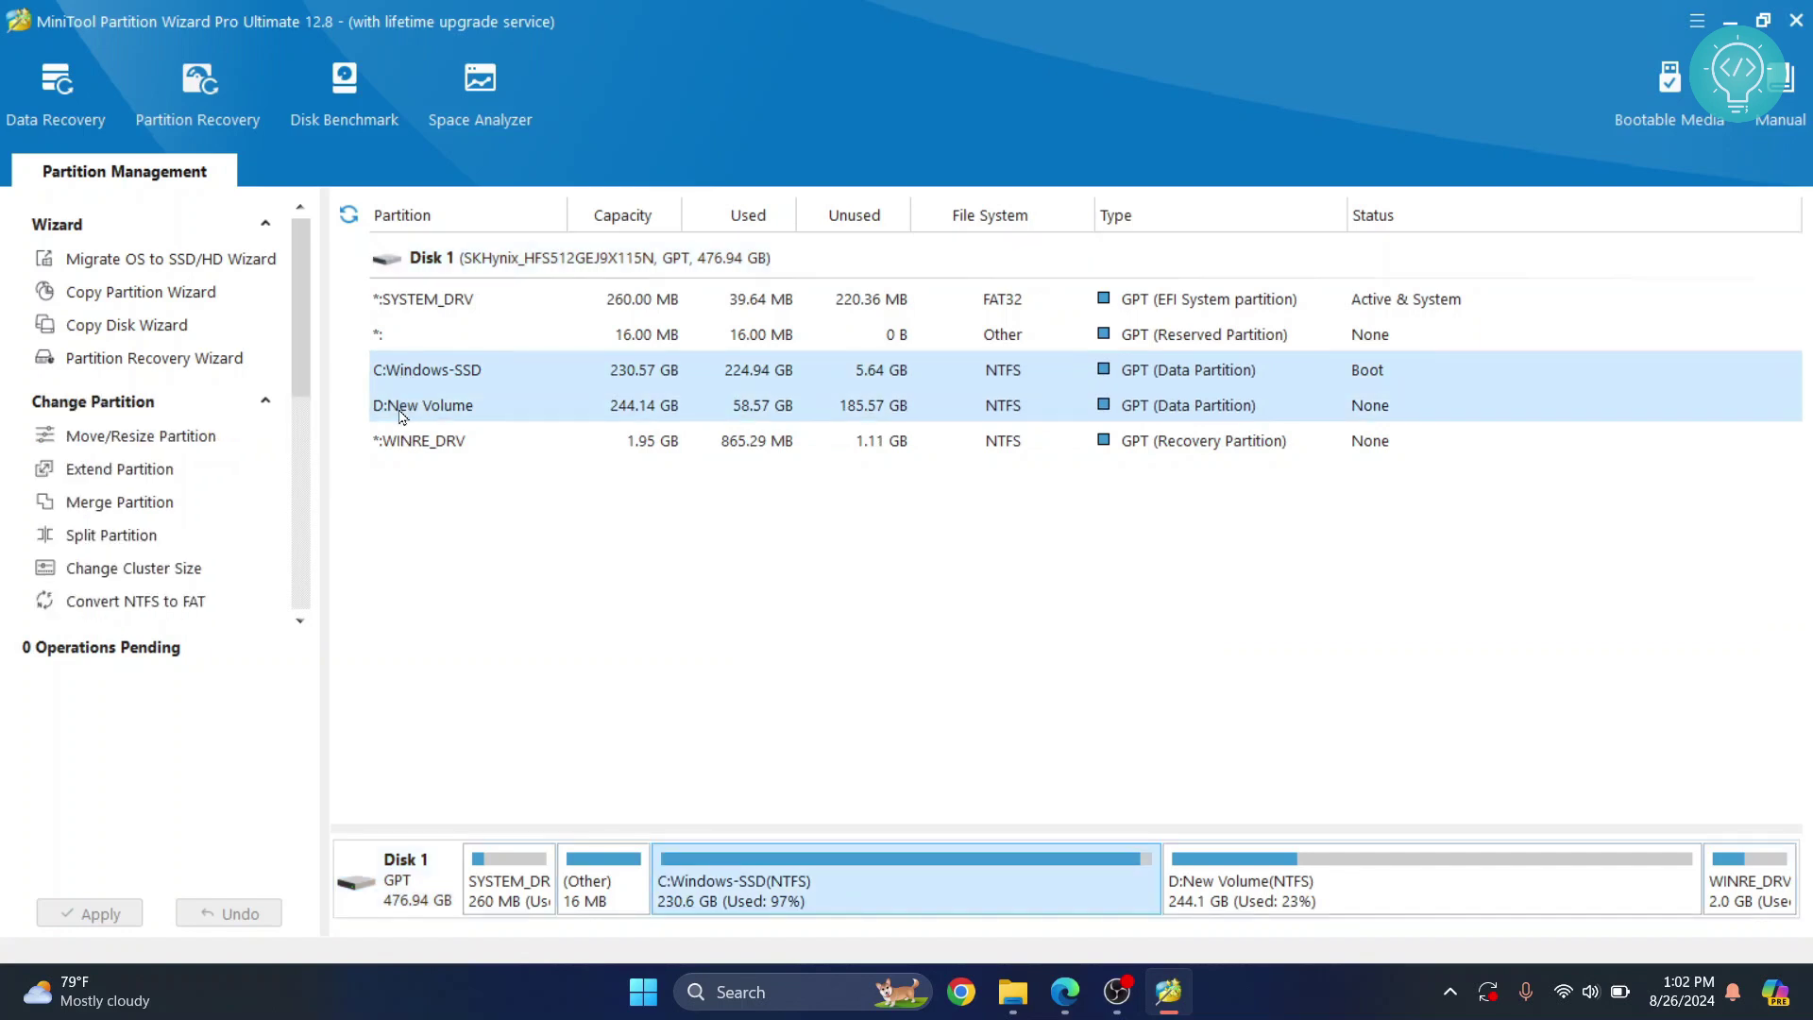
left_click(398, 404)
left_click(446, 382)
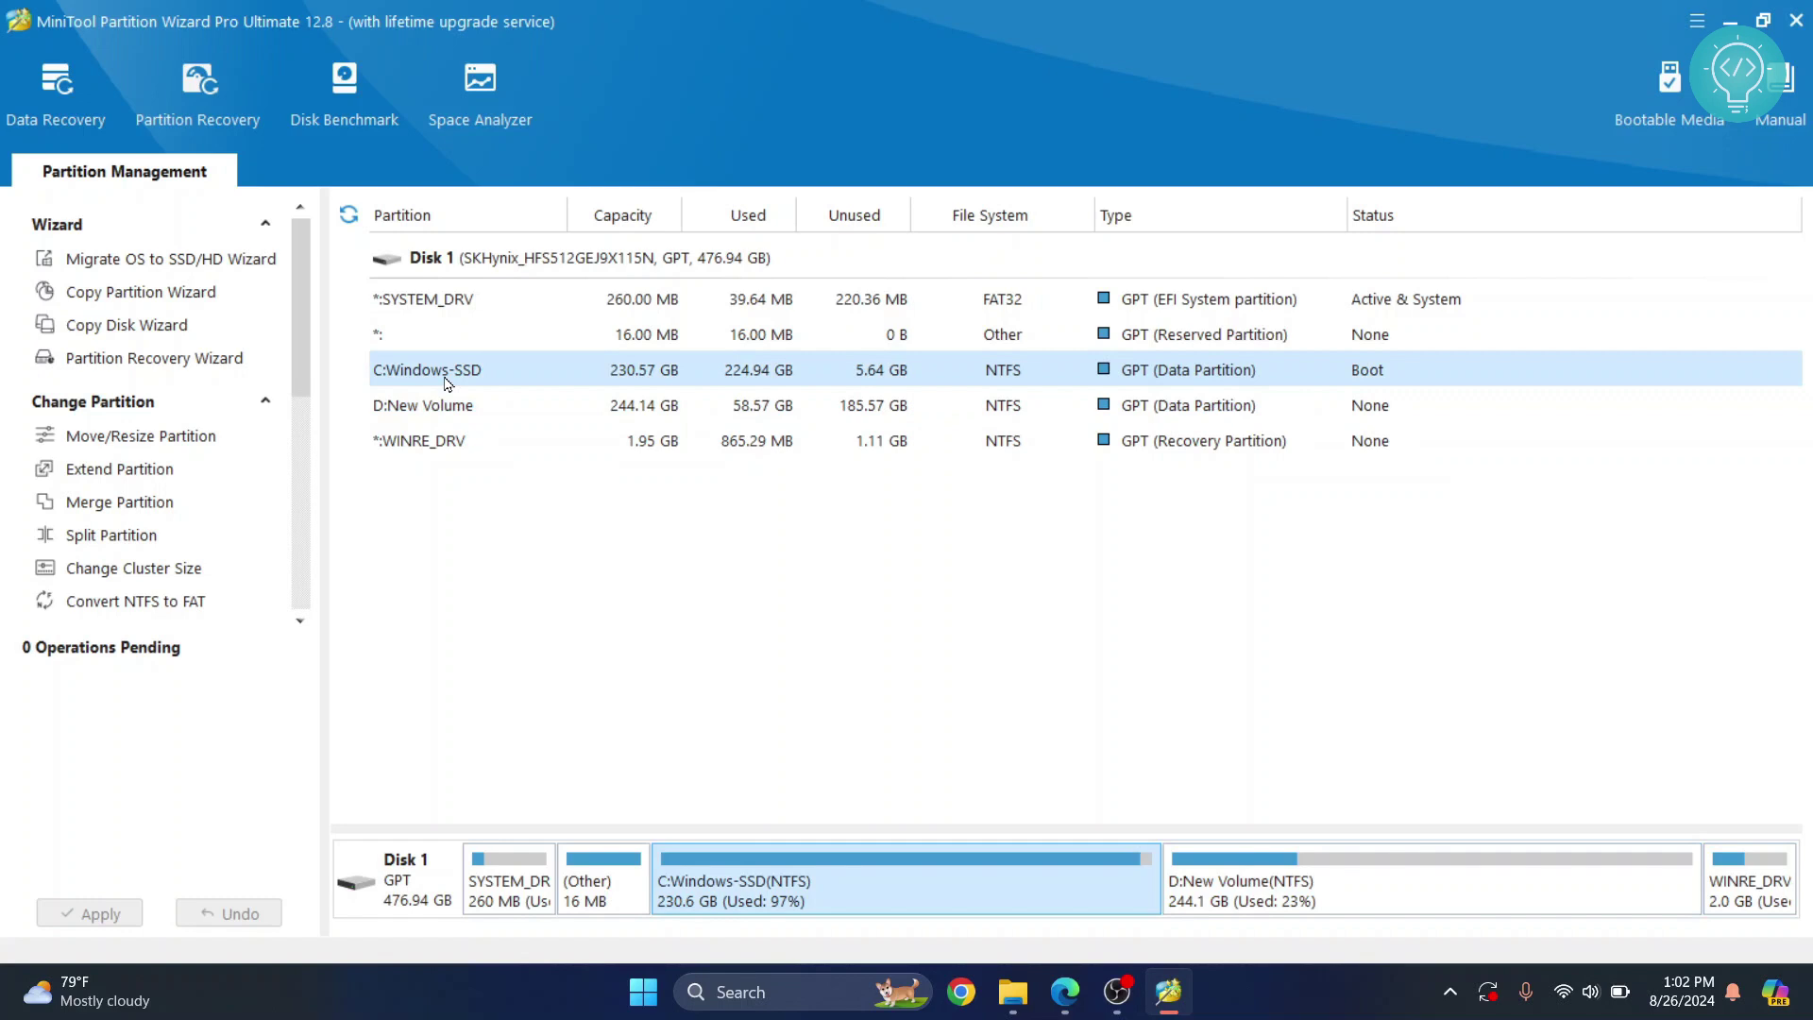
Extend C: from D: New Volume, sliding to take about 93.85 GB after checking D:'s free space.
left_click(148, 473)
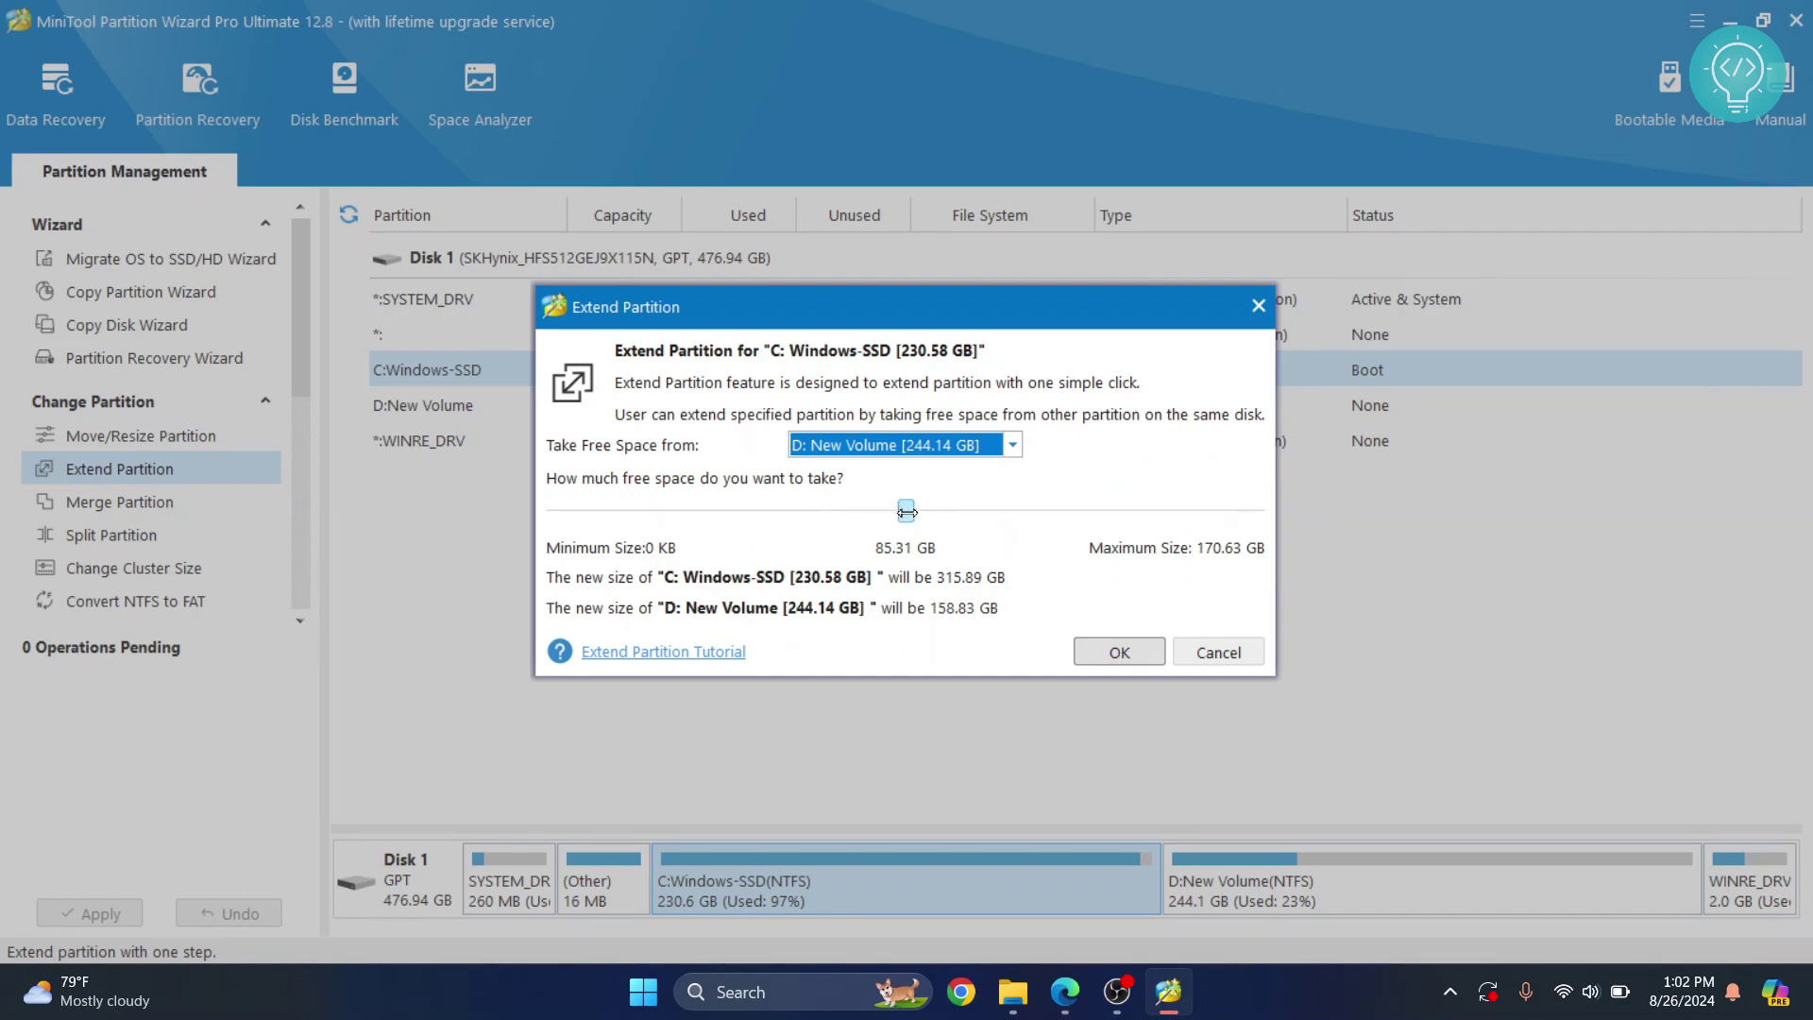
mouse_move(905, 512)
left_mouse_down()
mouse_move(818, 511)
mouse_move(1019, 511)
mouse_move(917, 510)
mouse_move(941, 510)
left_mouse_up()
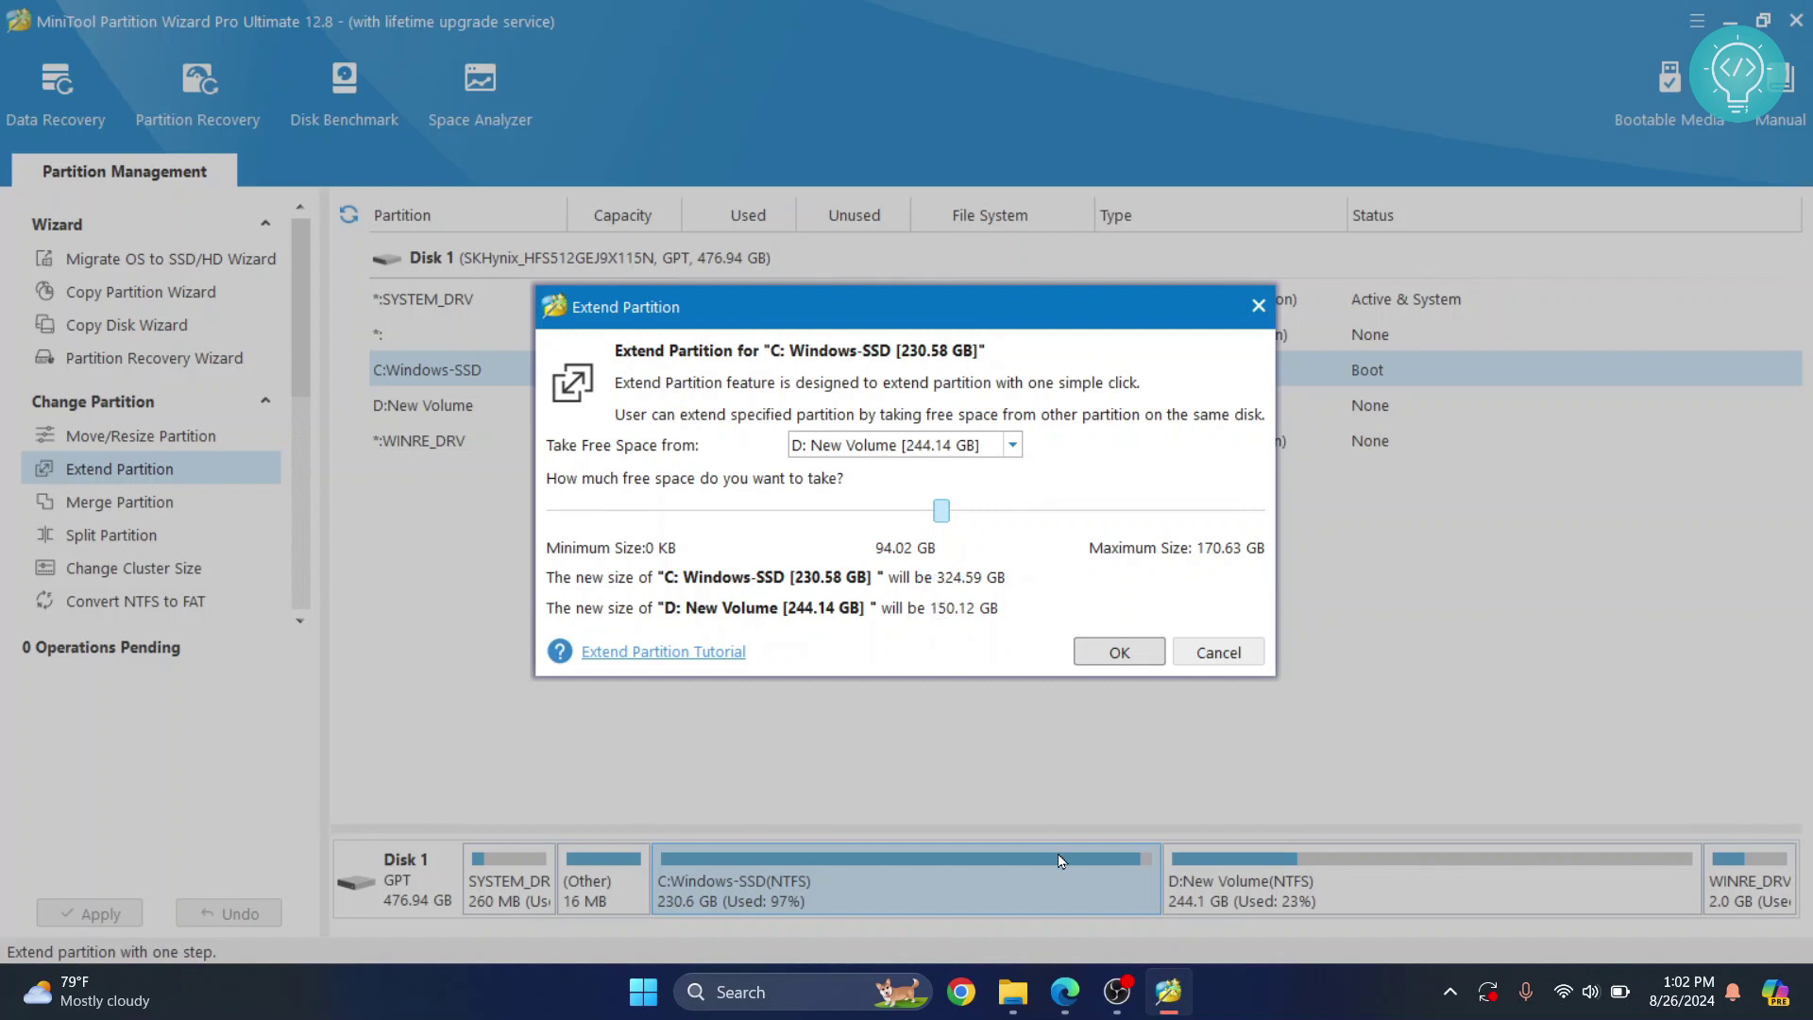
left_click(1026, 1002)
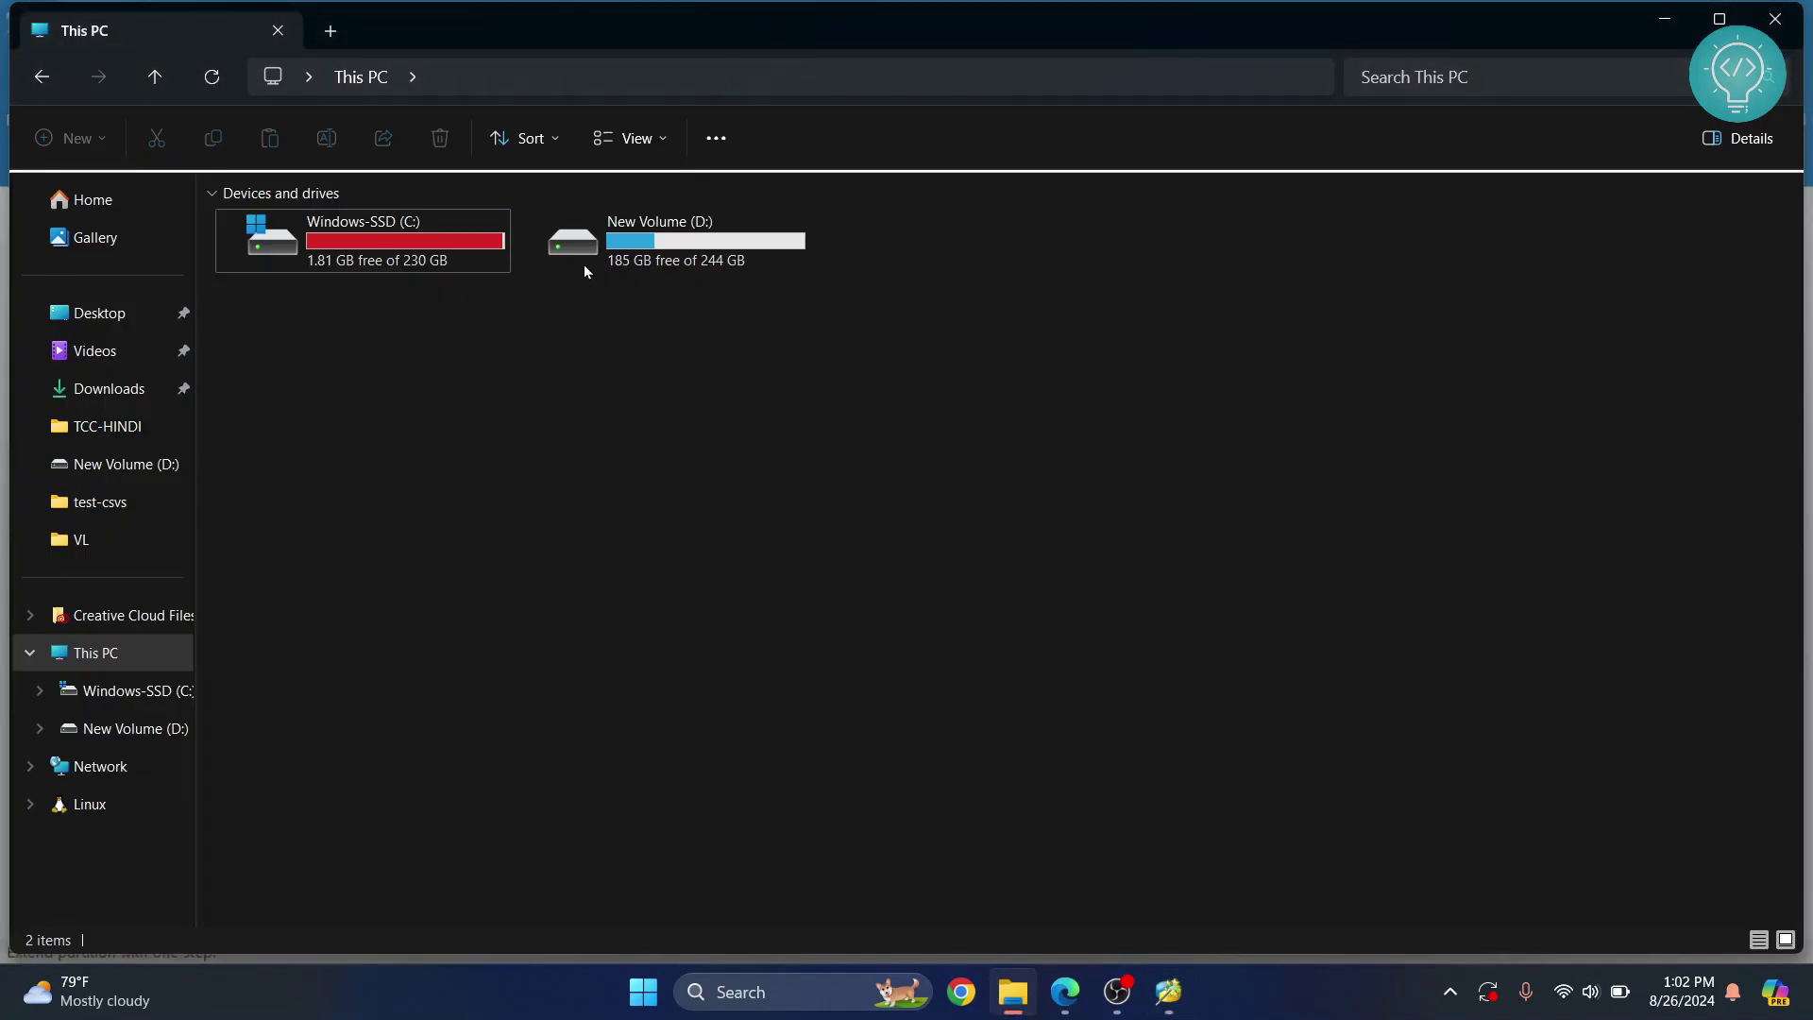
left_click(712, 264)
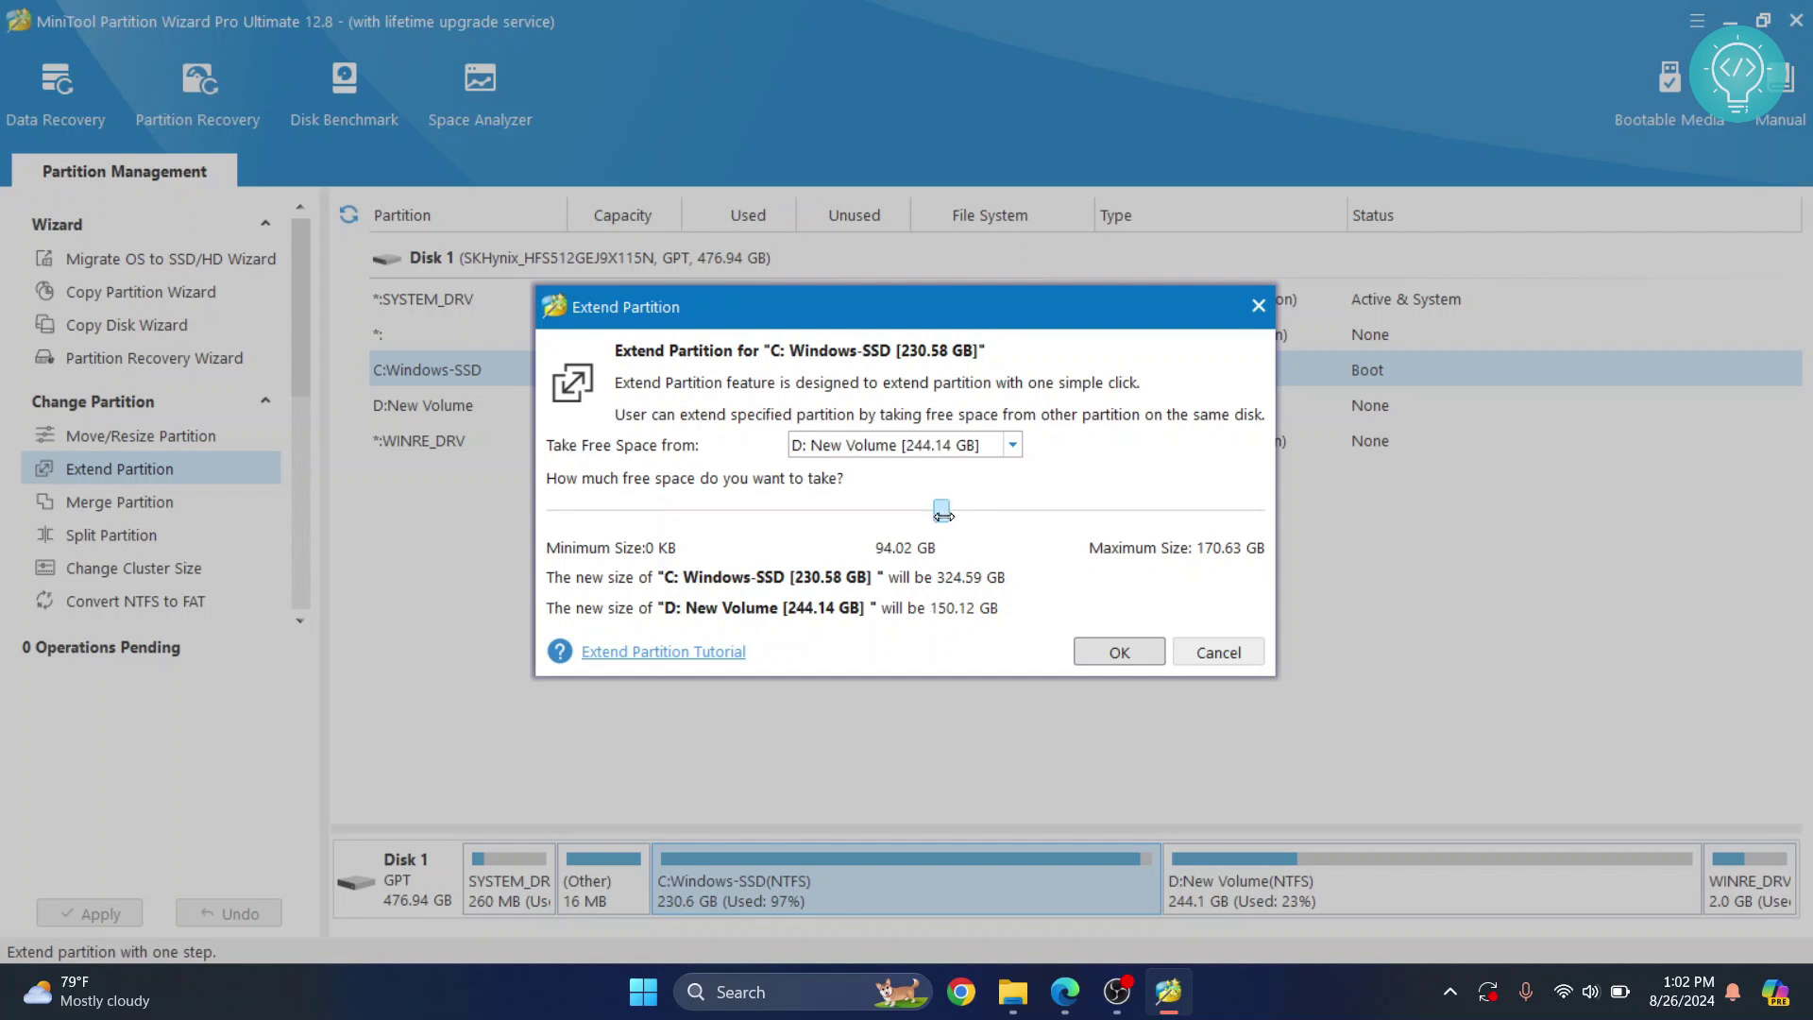
mouse_move(941, 511)
left_mouse_down()
mouse_move(987, 513)
mouse_move(941, 527)
left_mouse_up()
Confirm the Extend Partition dialog with OK, making C: 324.42 GB and D: 150.29 GB.
left_click(1120, 651)
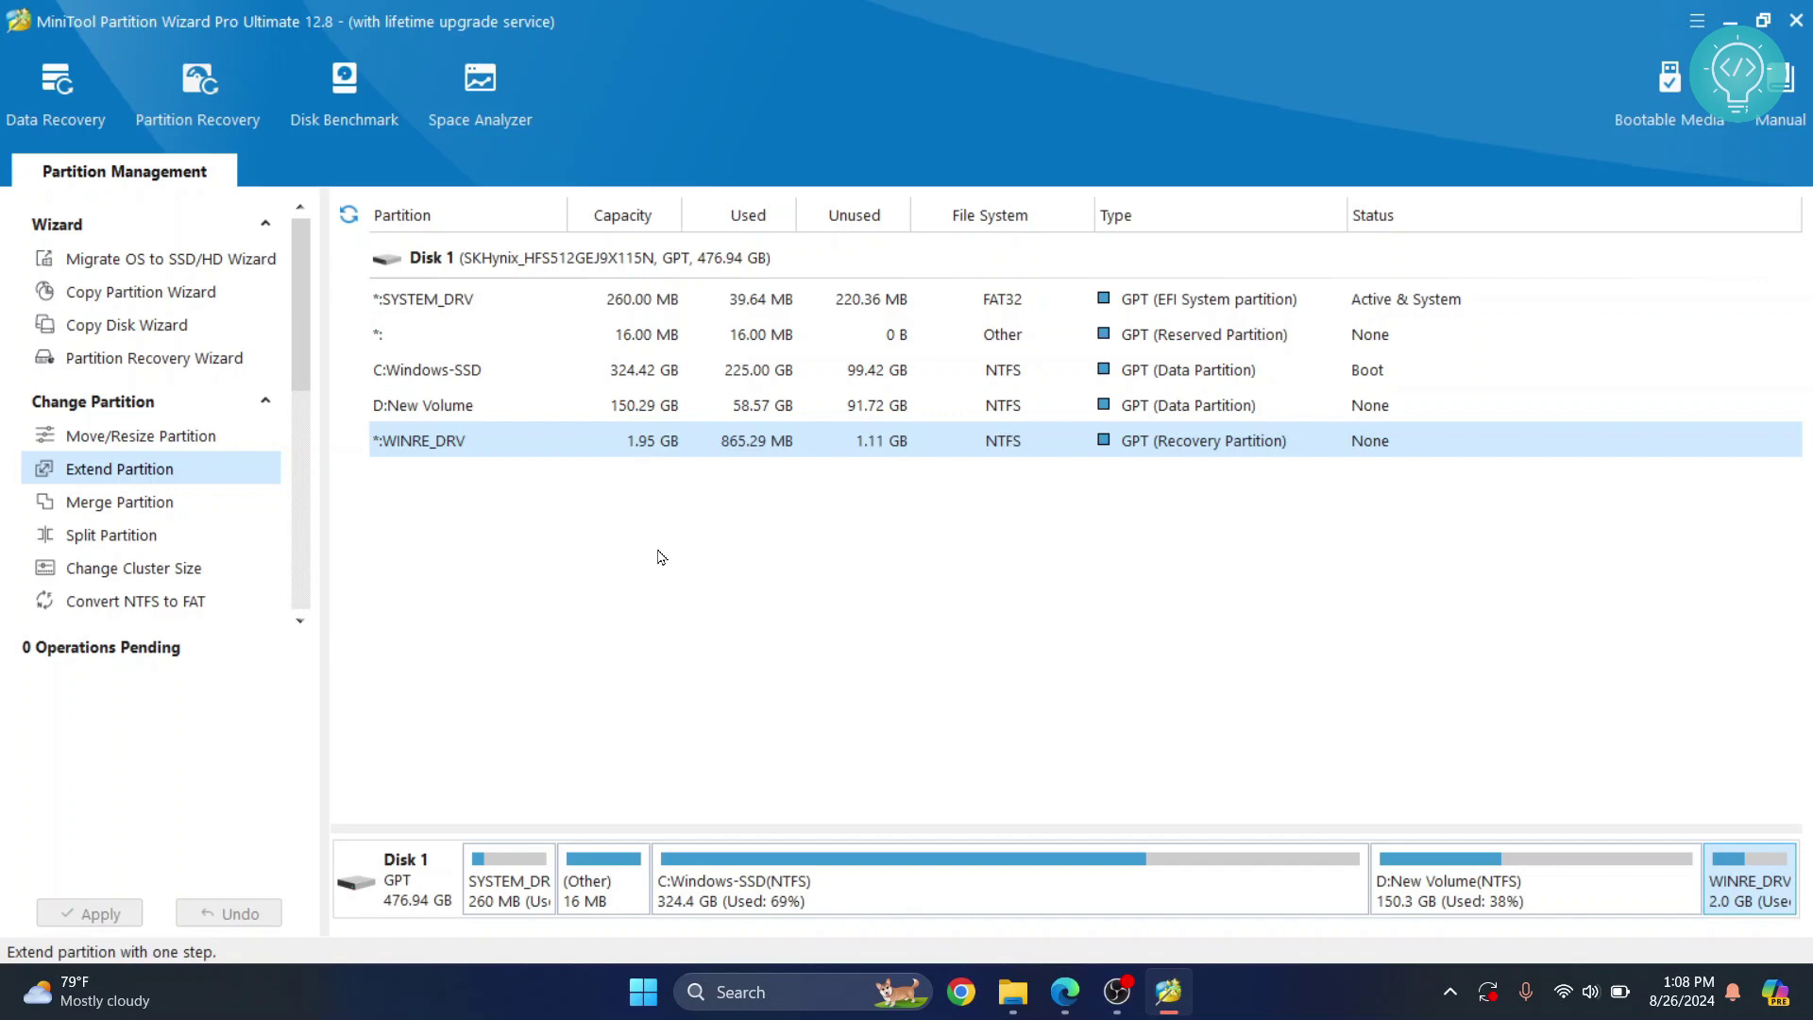
Check This PC in a new File Explorer window (C: 324 GB, D: 150 GB), then return to Partition Wizard.
mouse_move(1007, 1012)
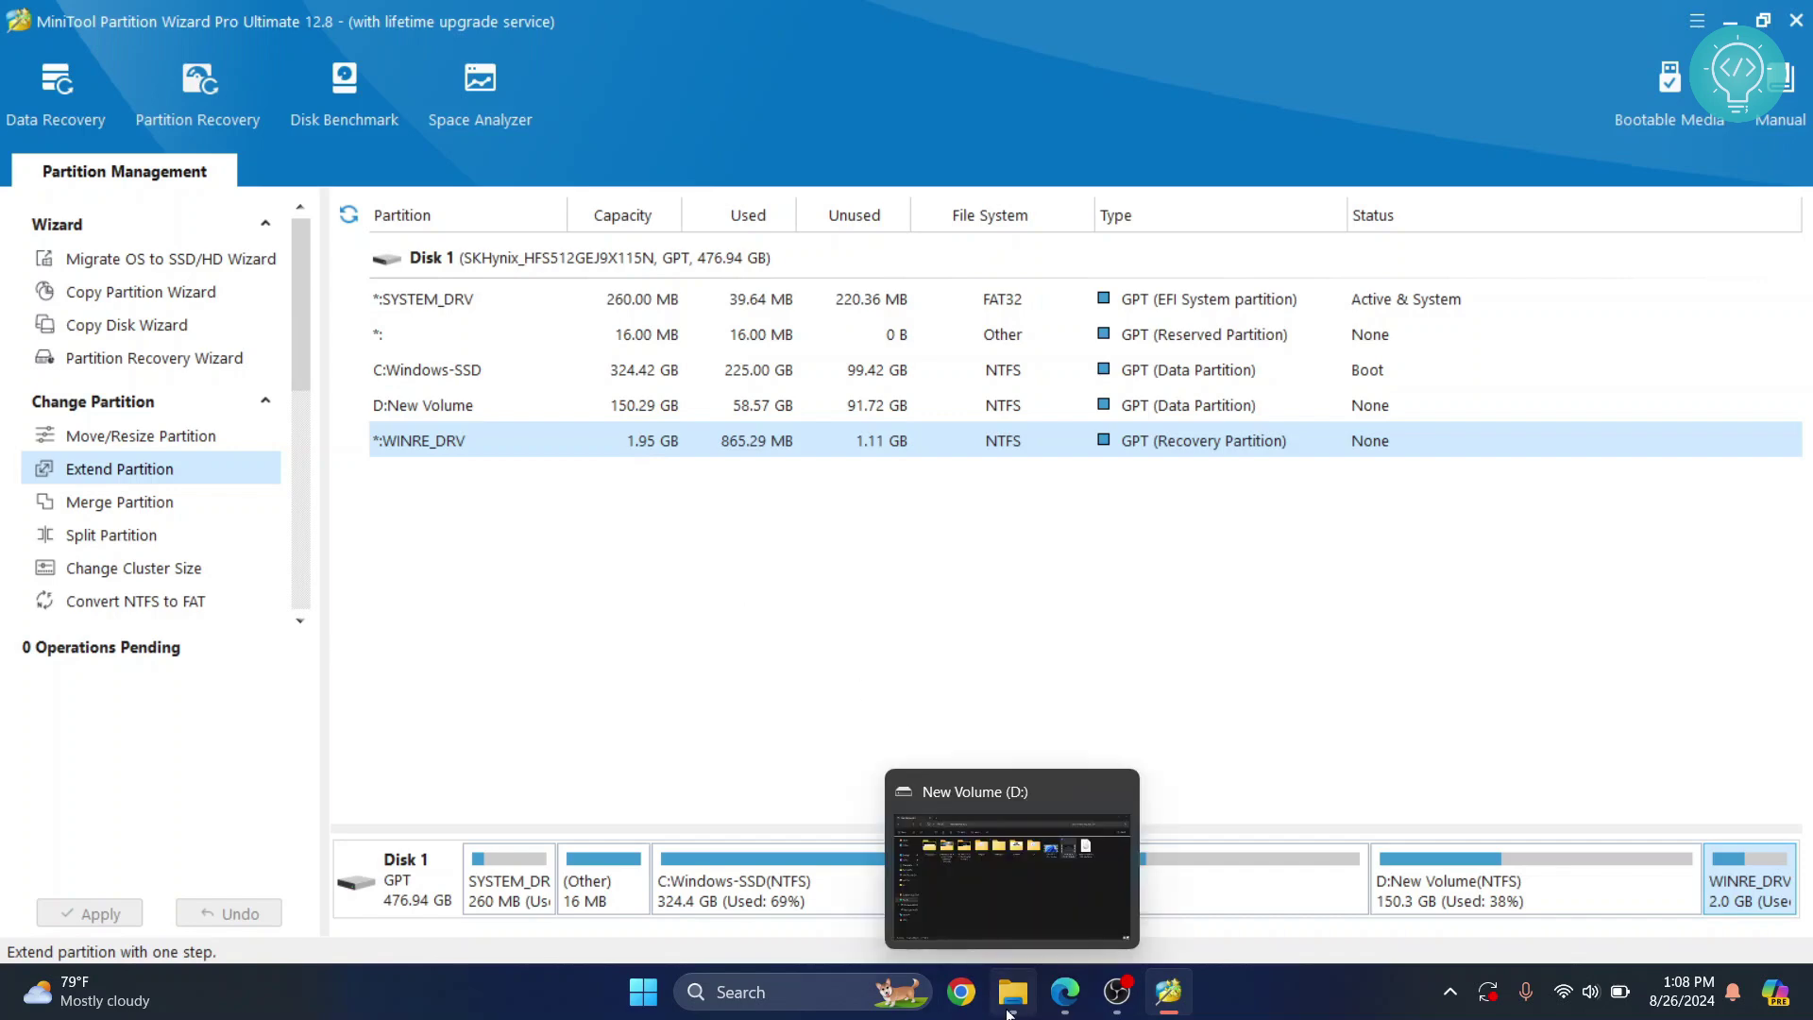
middle_click(1008, 1012)
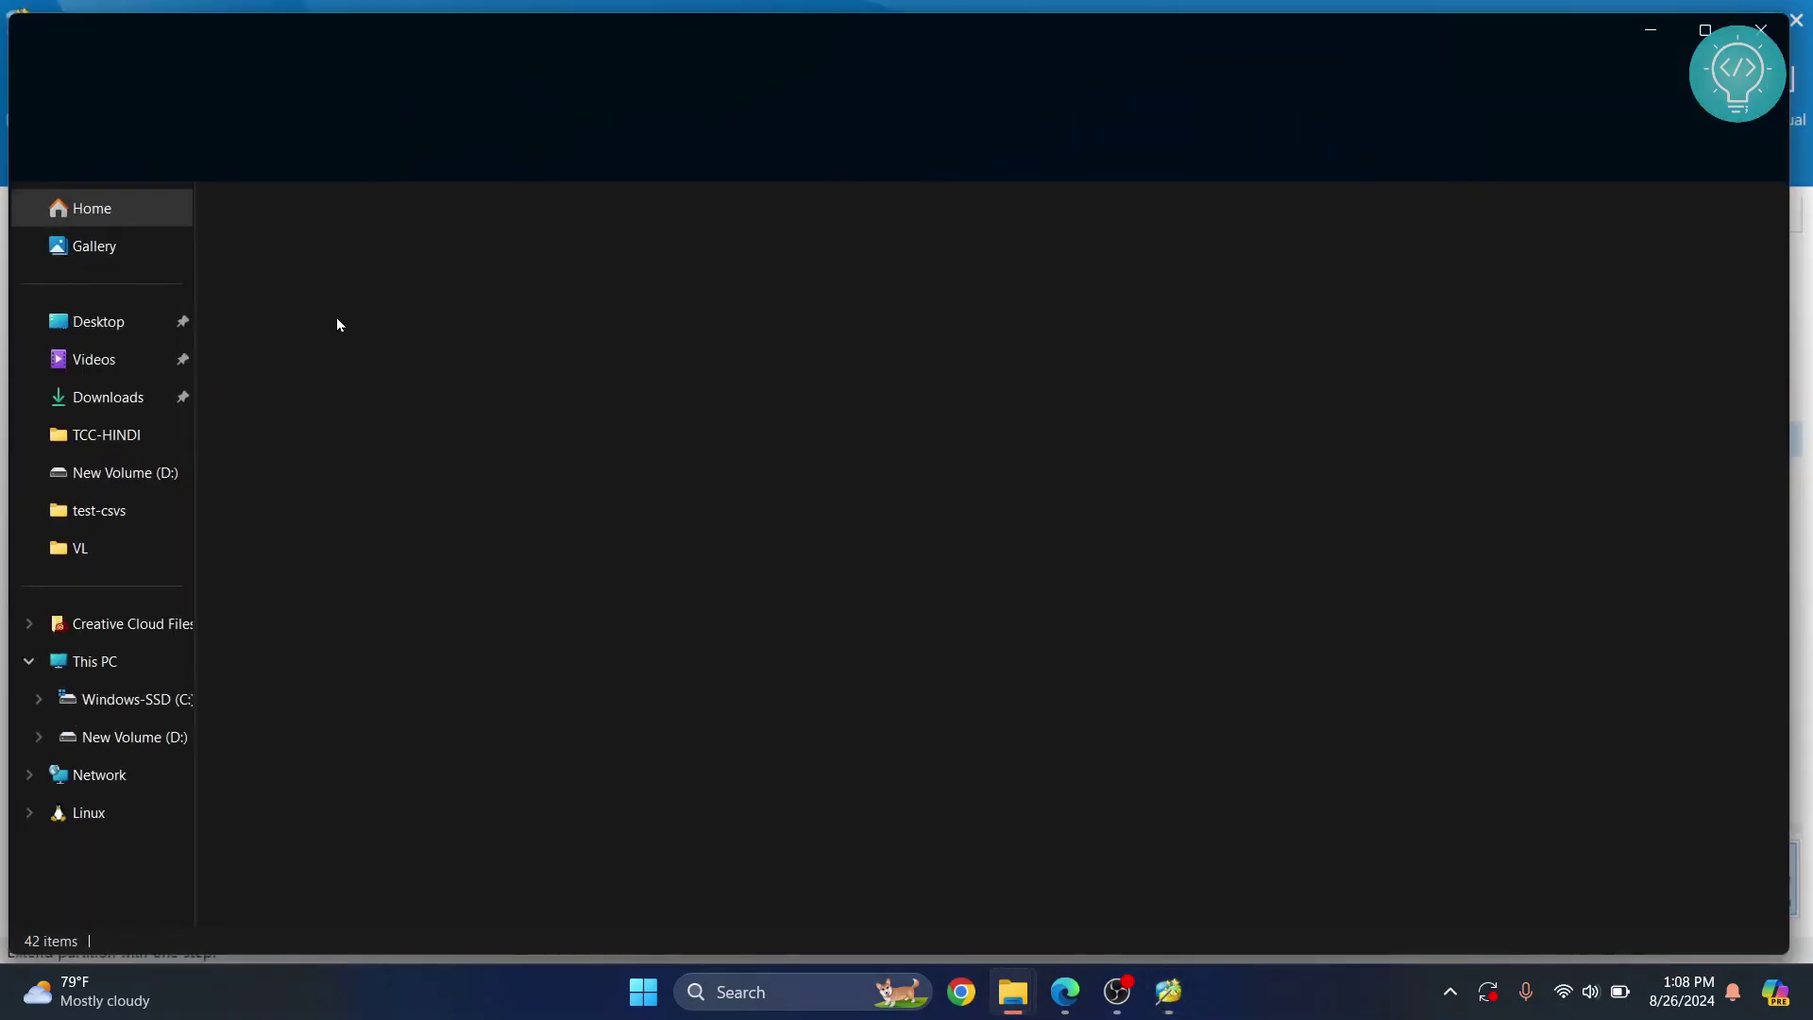
left_click(99, 661)
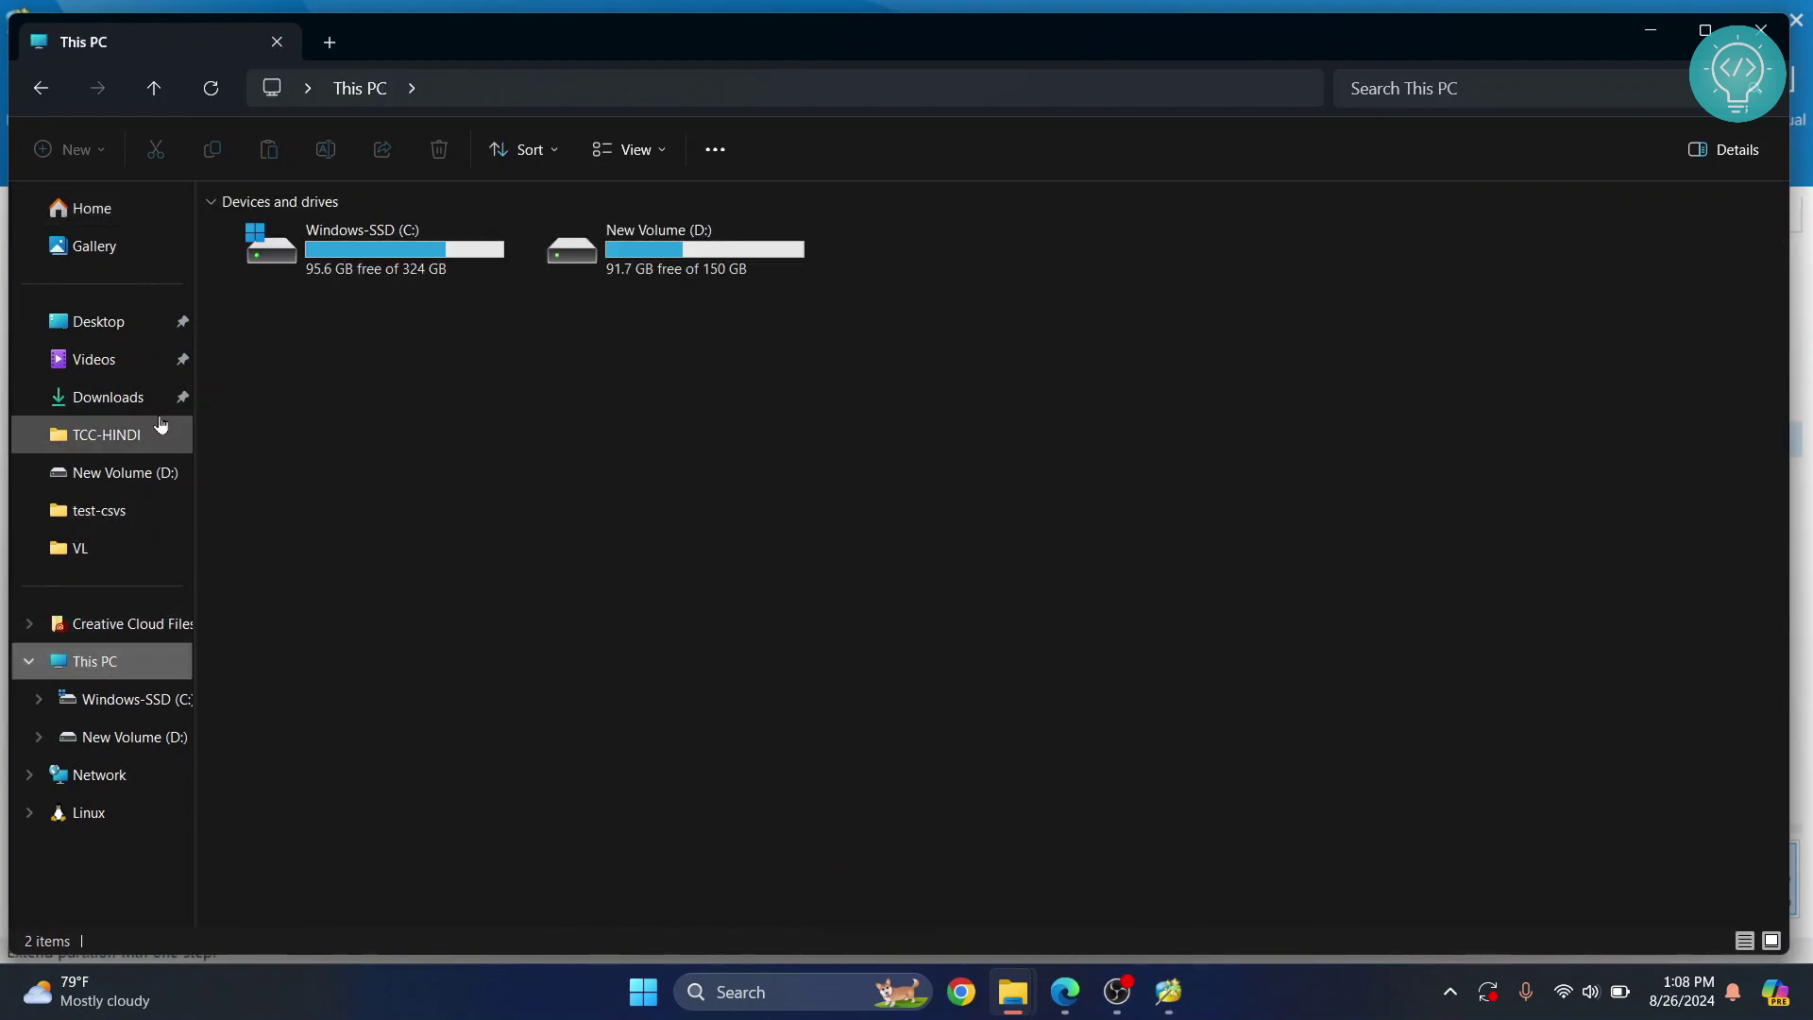
left_click(424, 271)
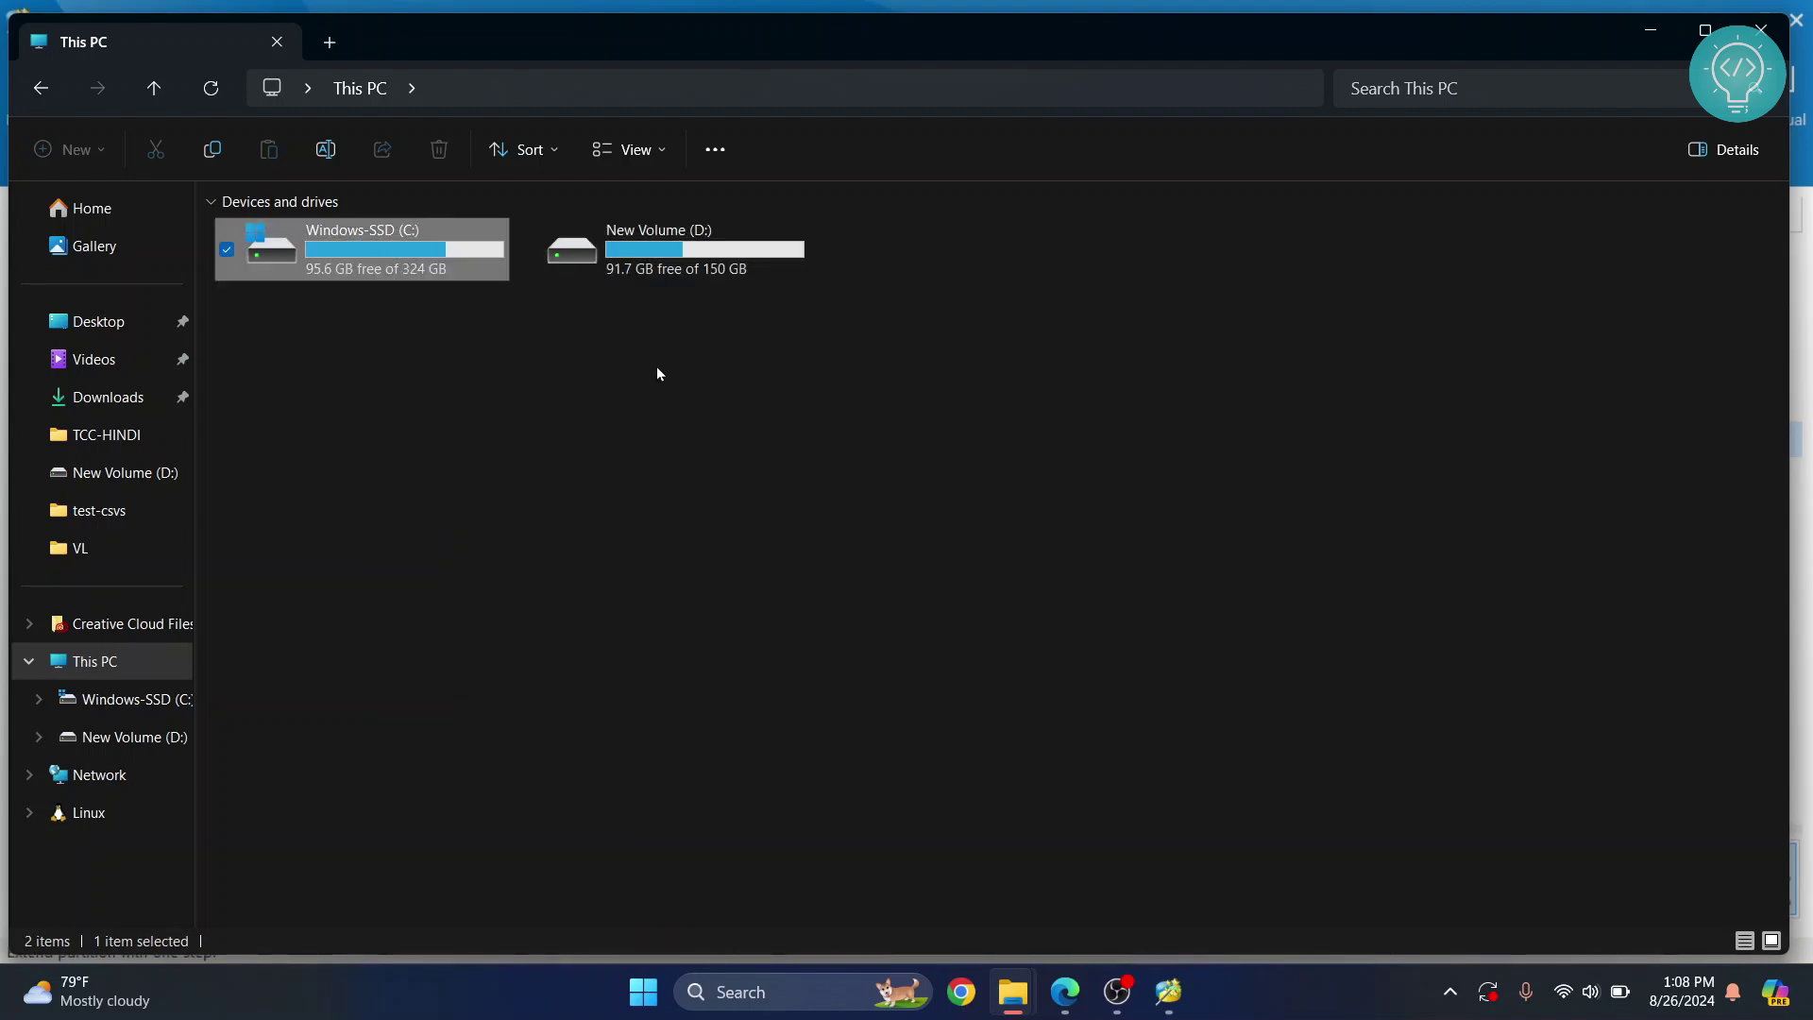
left_click(680, 264)
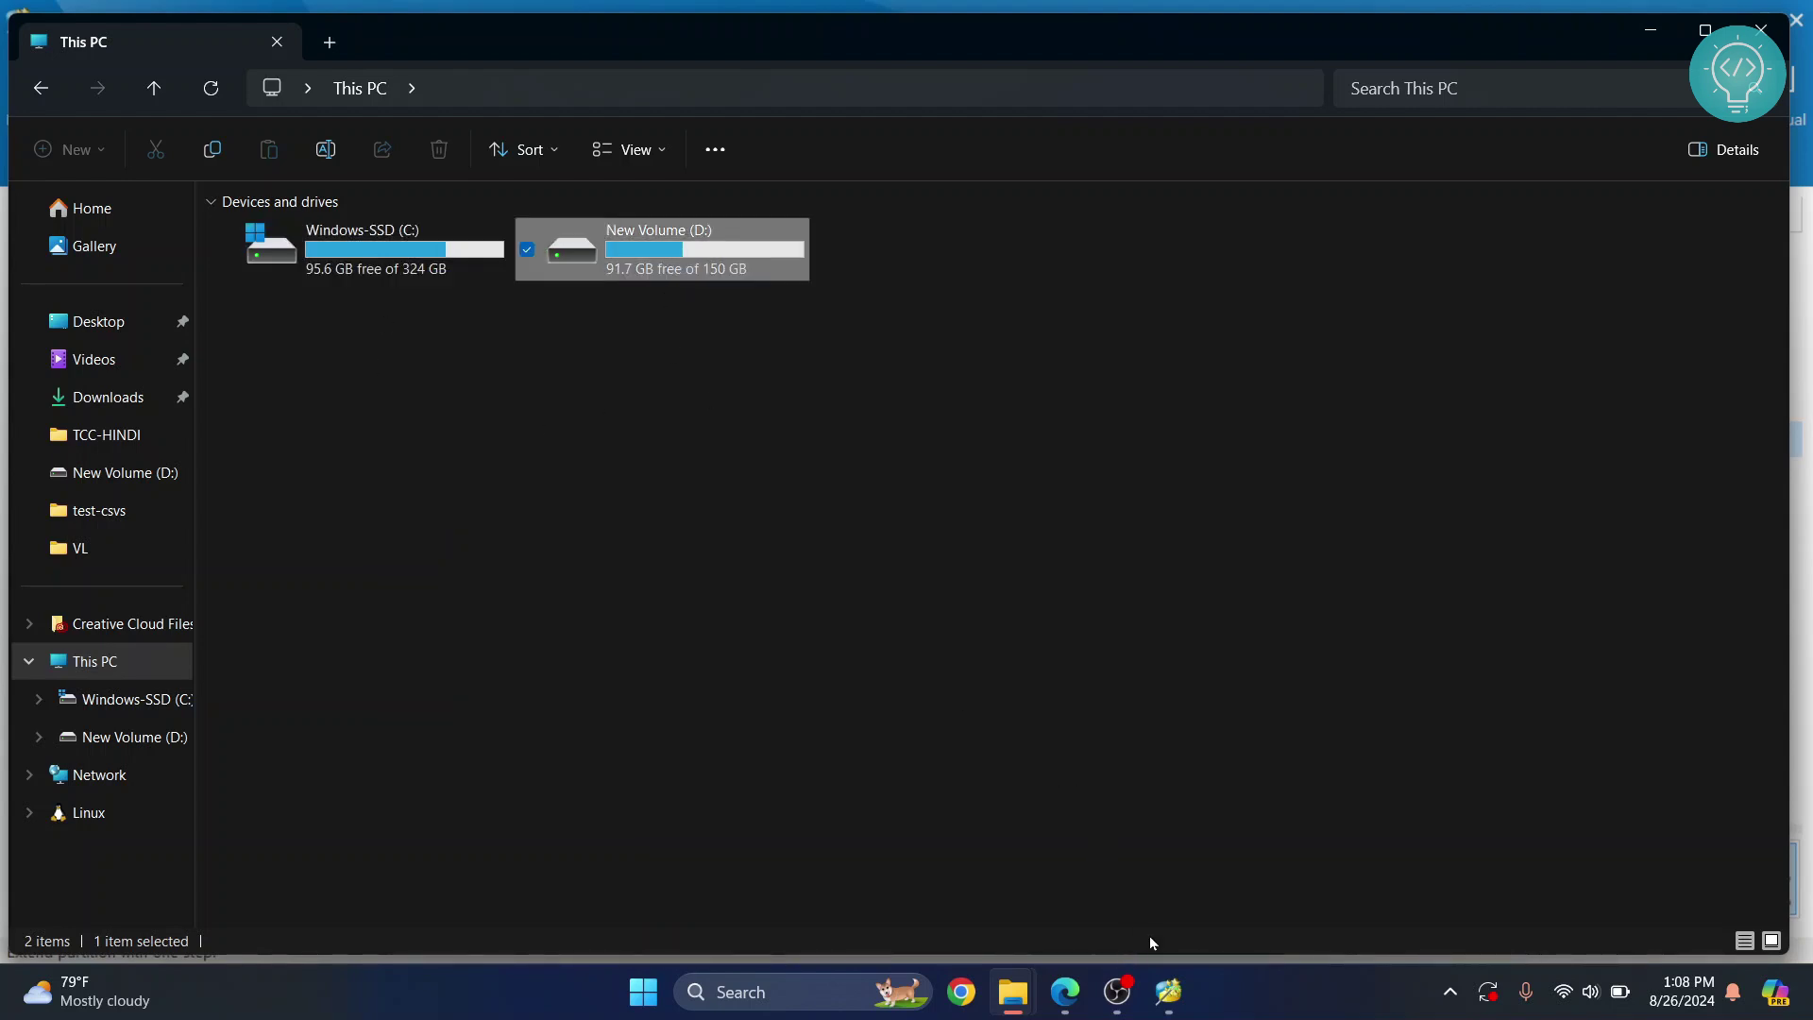
left_click(1168, 992)
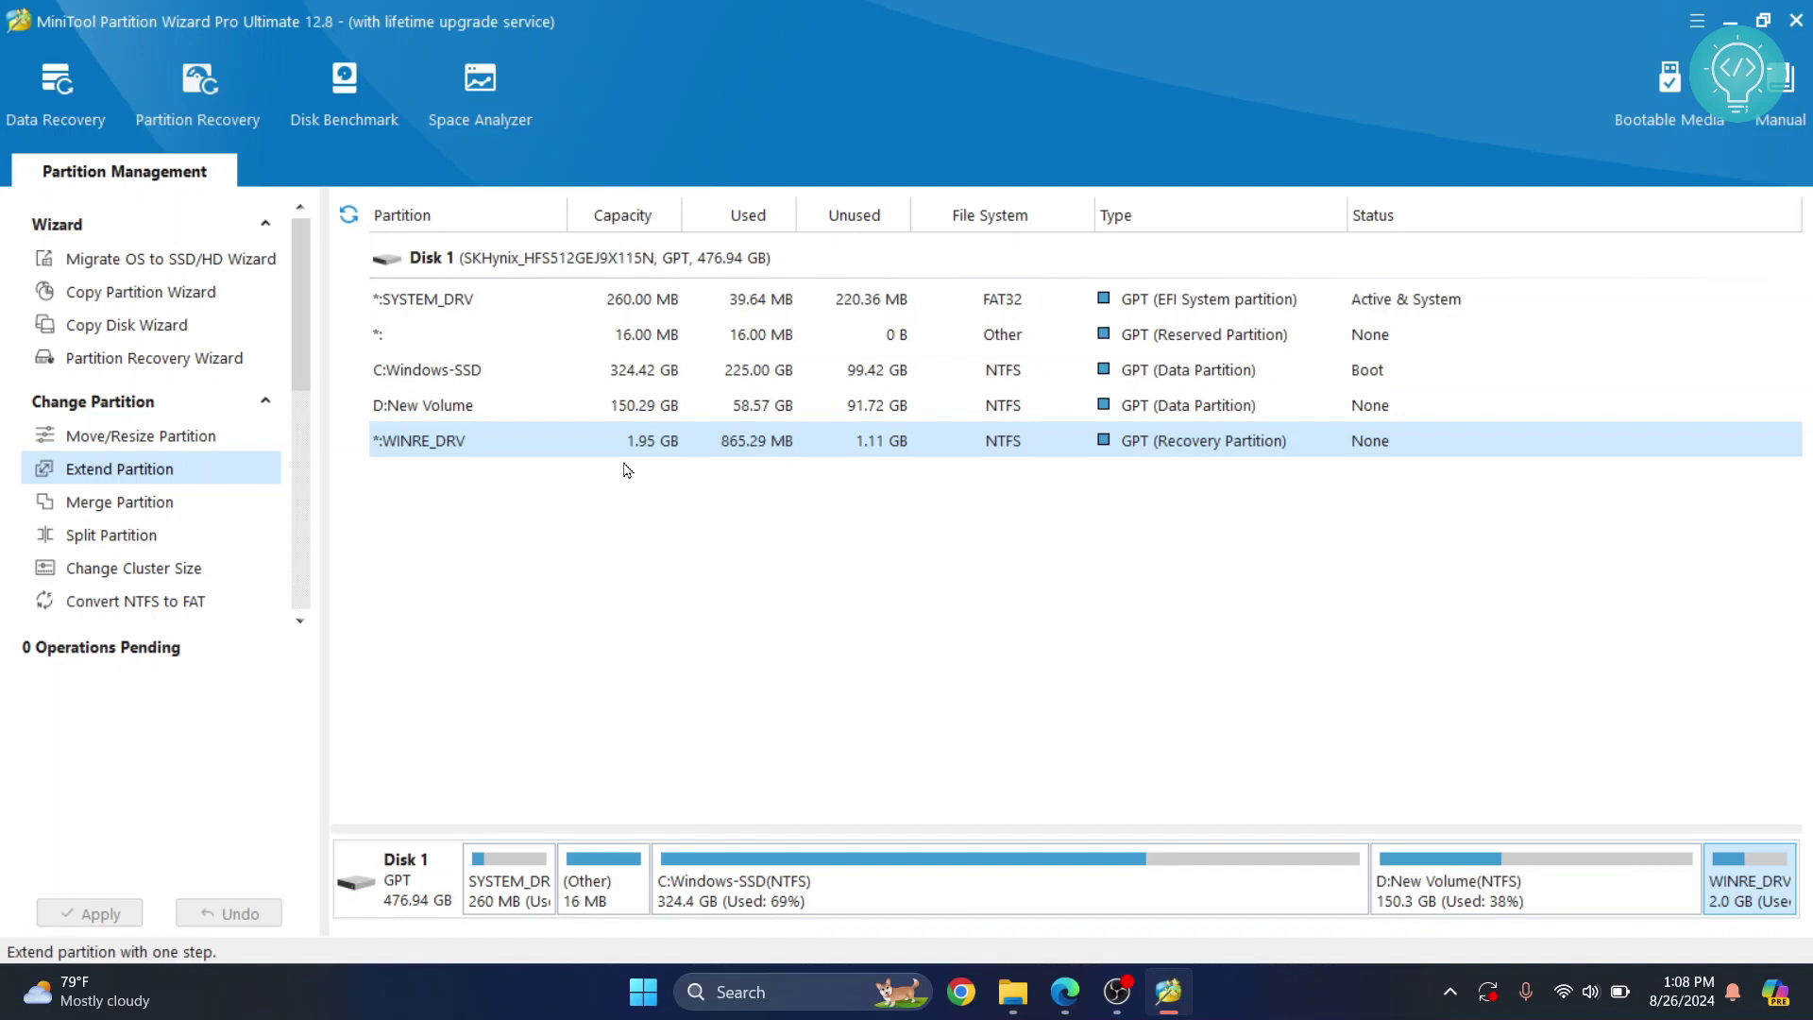